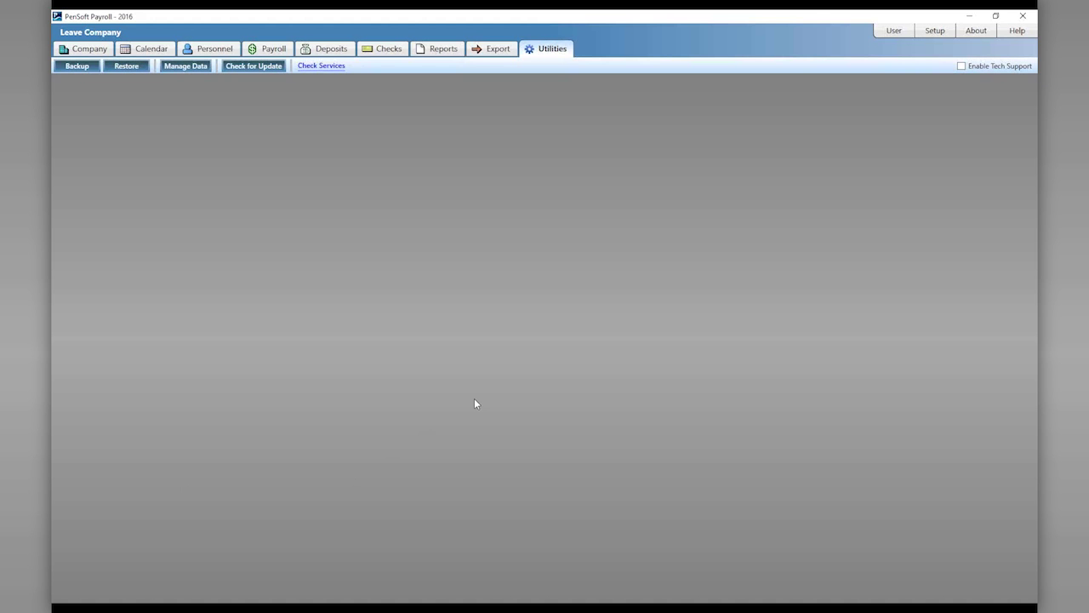
Step: Review the regular hourly wages income settings of the first employee in the list
click(208, 49)
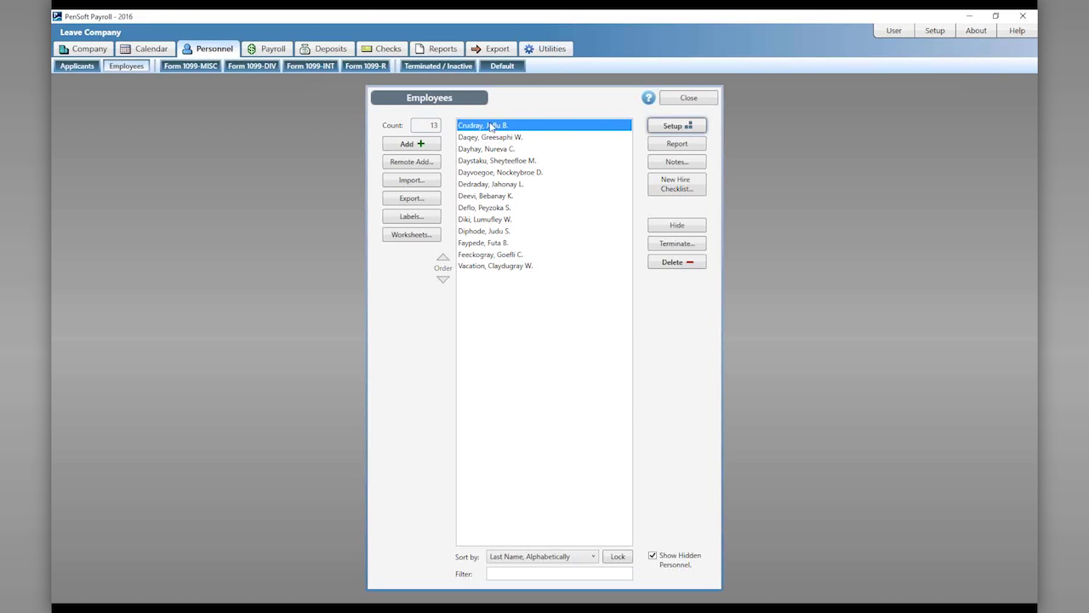
click(661, 128)
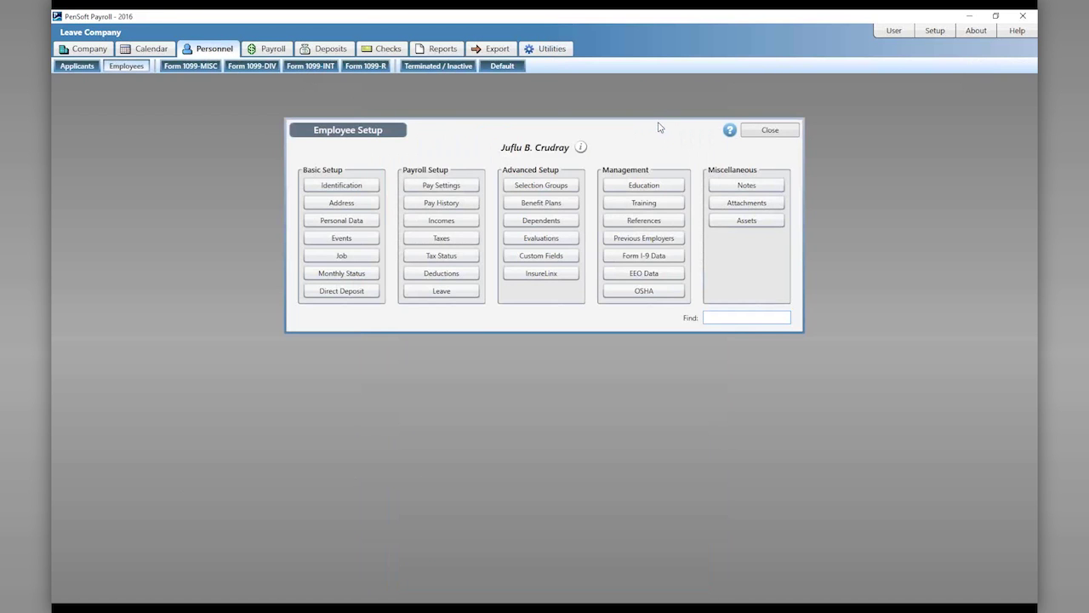
click(444, 221)
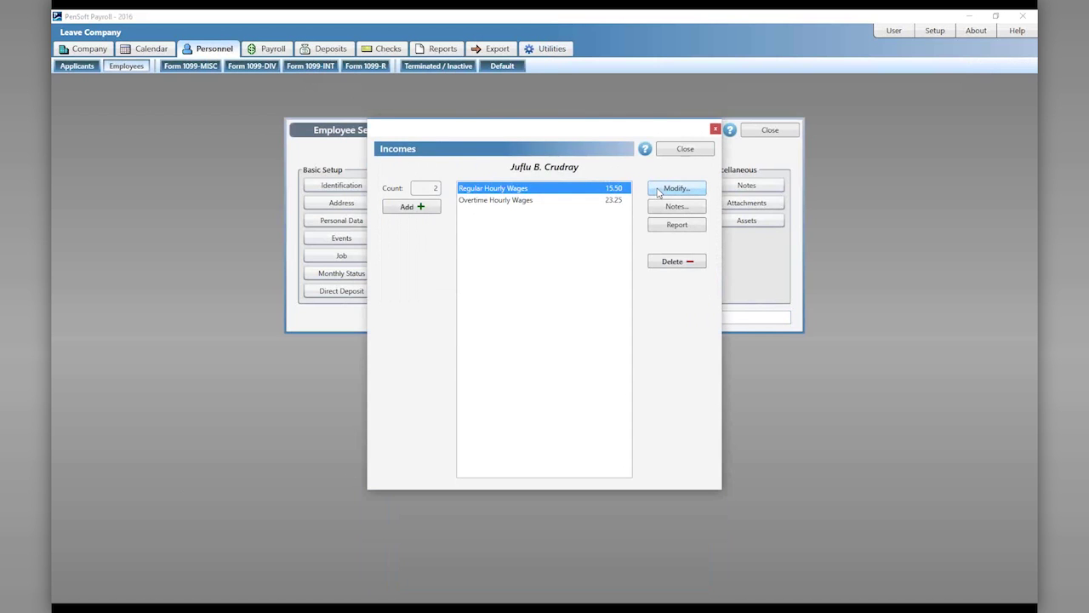
click(658, 189)
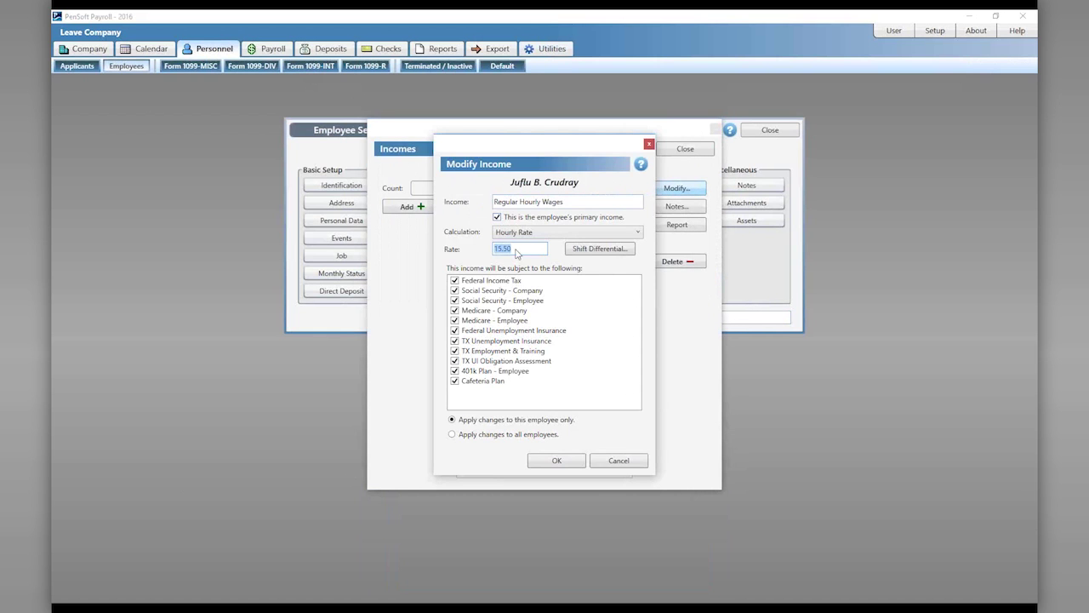
click(648, 144)
click(685, 149)
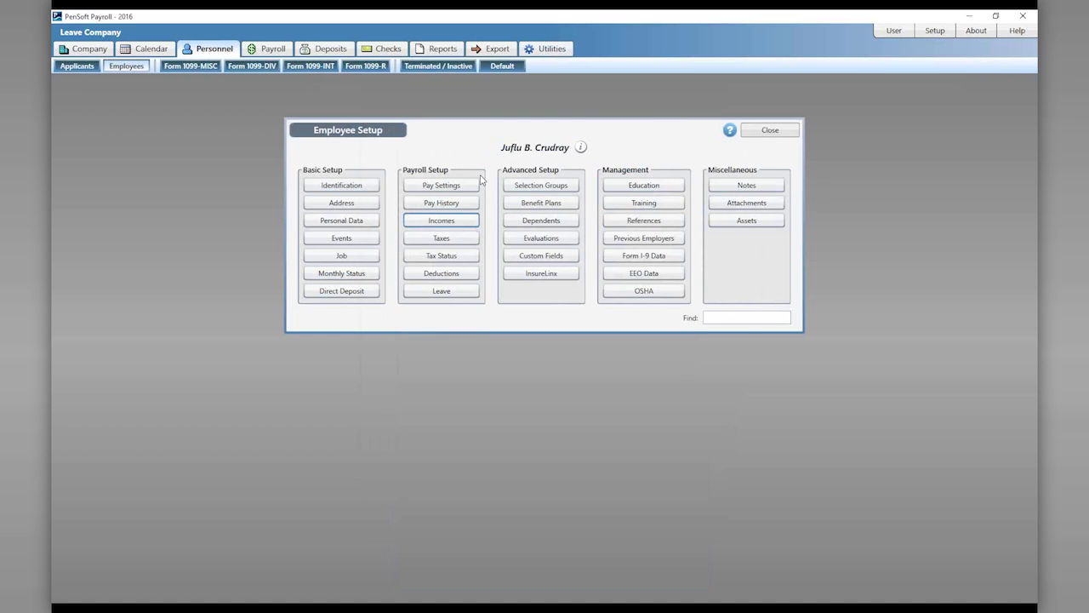
click(767, 131)
Step: Review the incomes and deductions set up for the third employee in the list
click(498, 151)
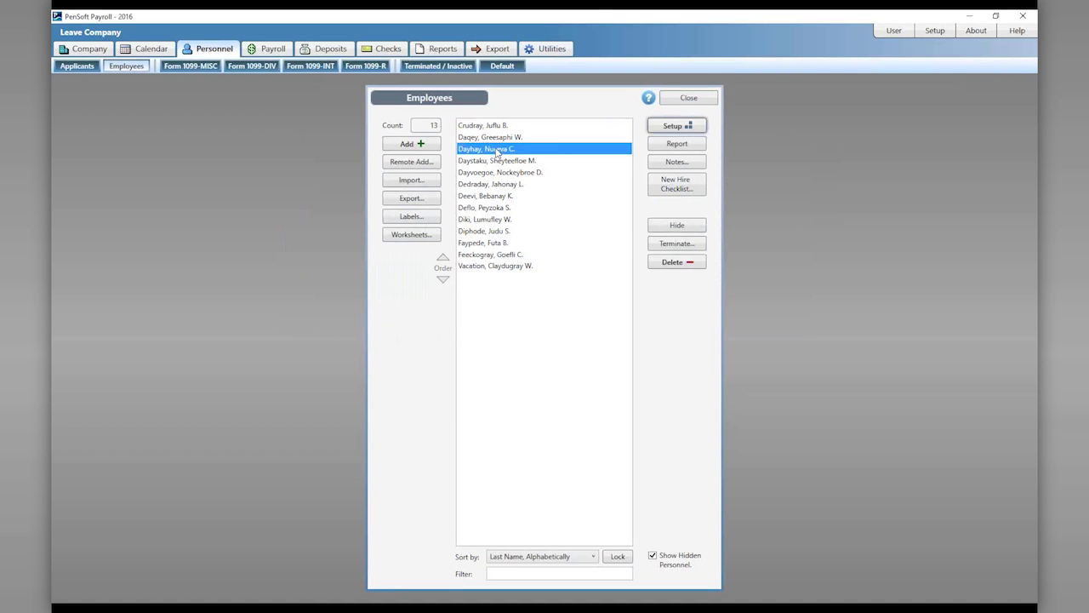
click(686, 128)
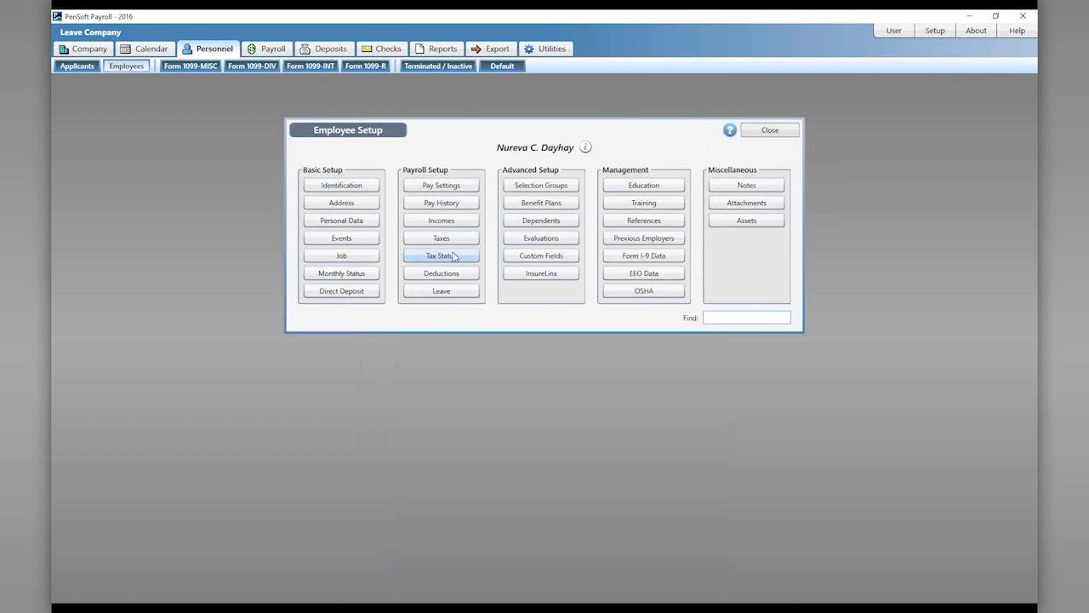
click(442, 220)
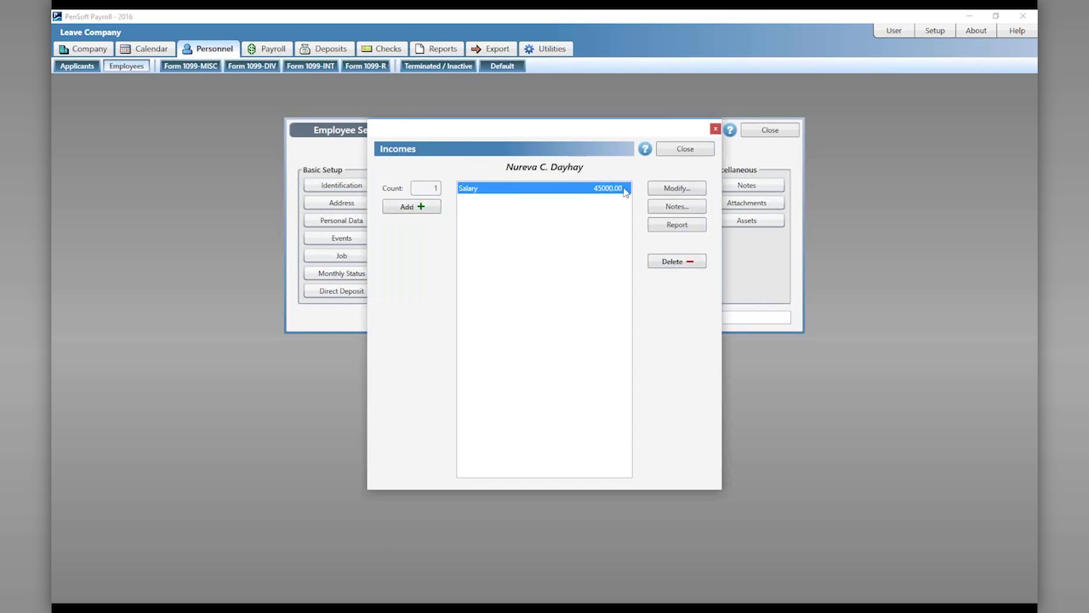
click(683, 153)
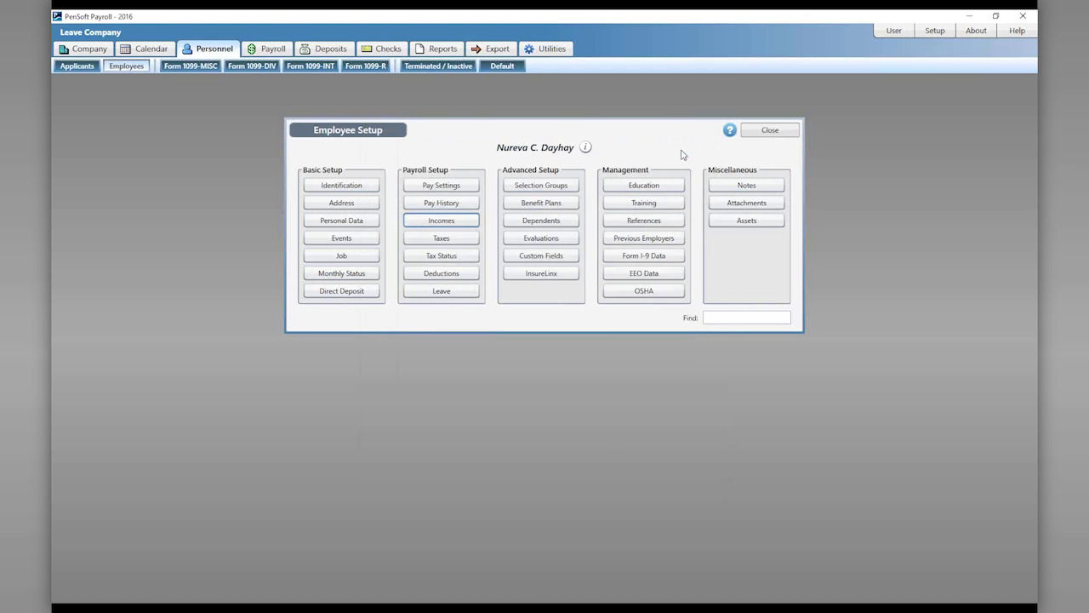
click(441, 273)
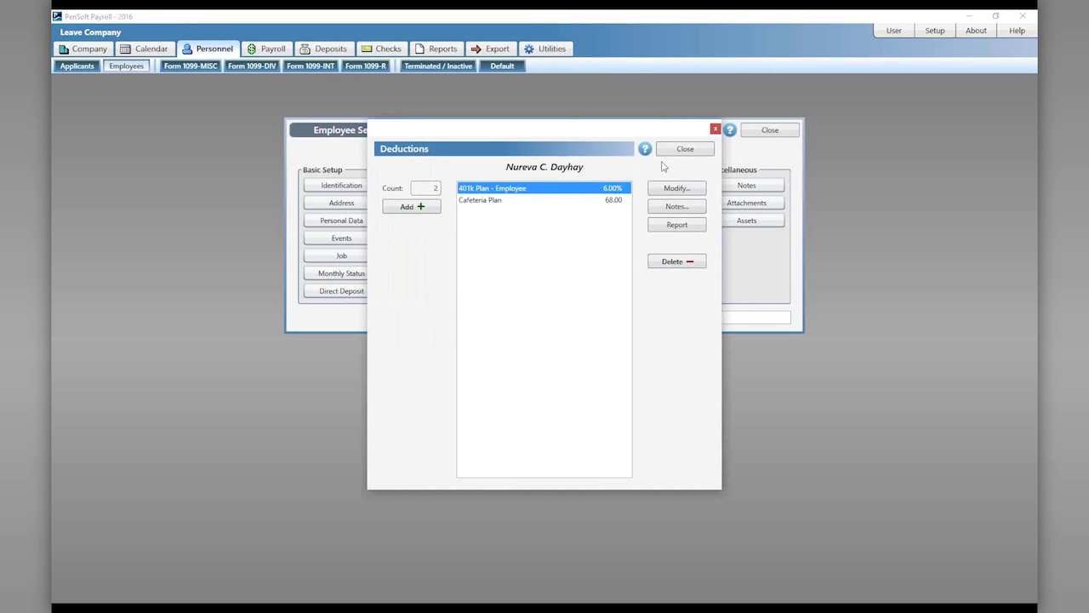
click(680, 152)
Step: Examine the same employee's vacation leave accrual settings and close the employee setup and employee list
click(439, 292)
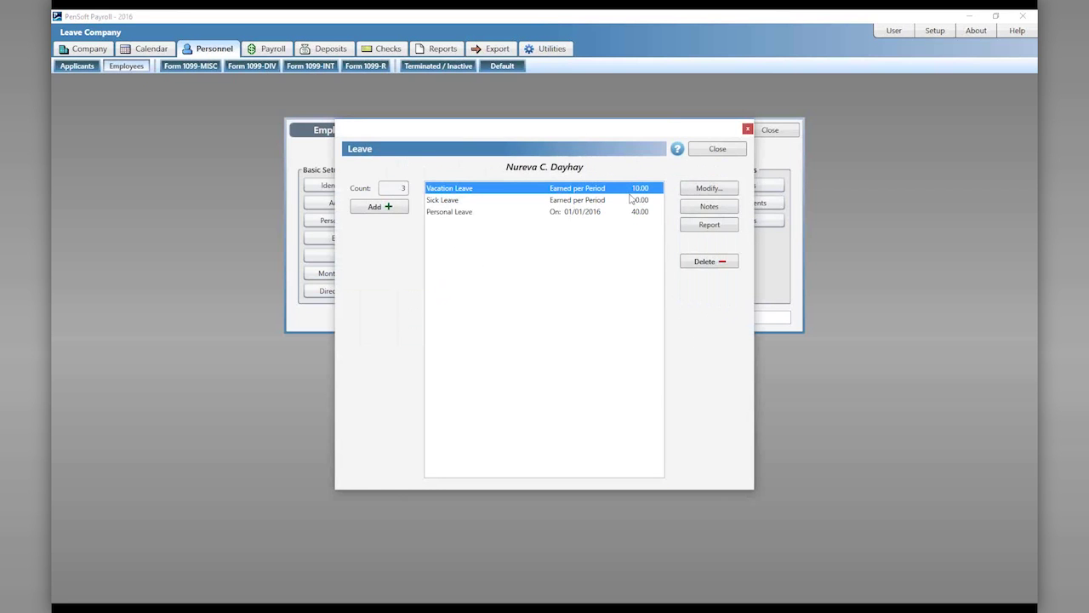
click(699, 190)
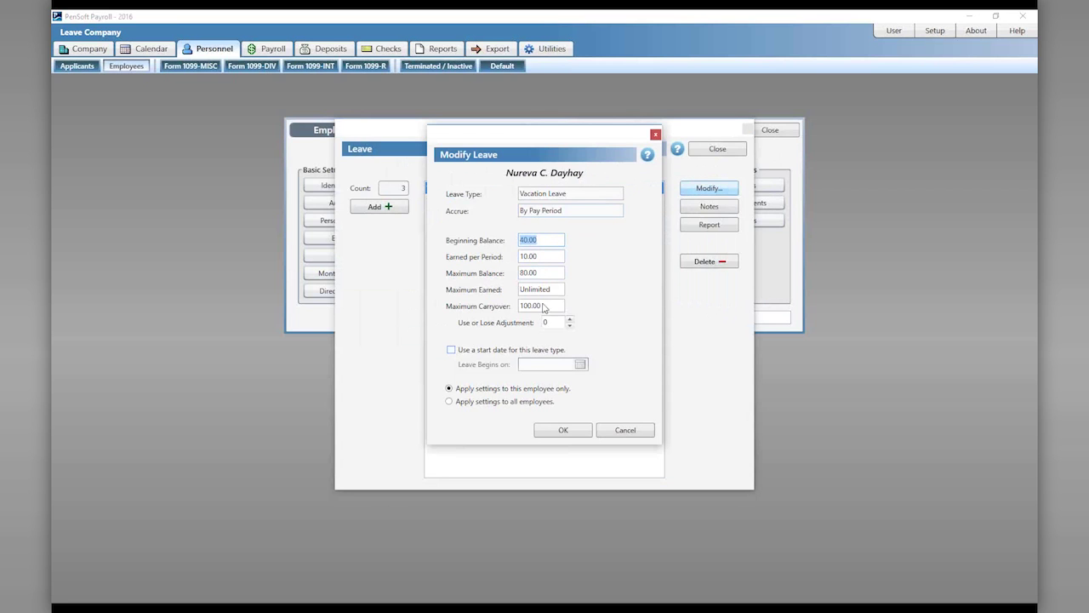
click(559, 430)
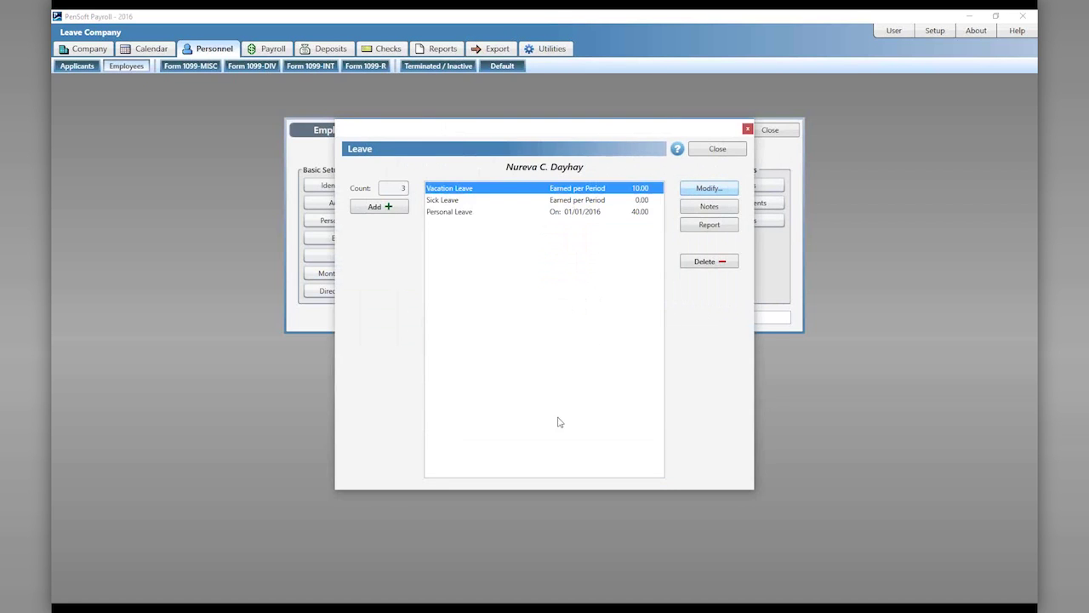
click(706, 152)
click(770, 131)
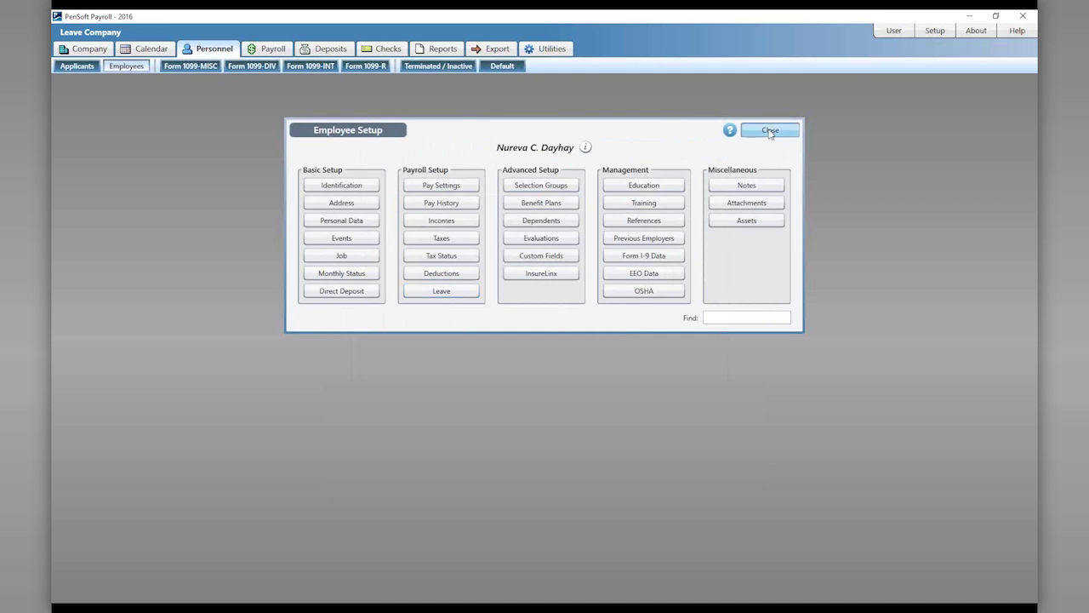
click(688, 98)
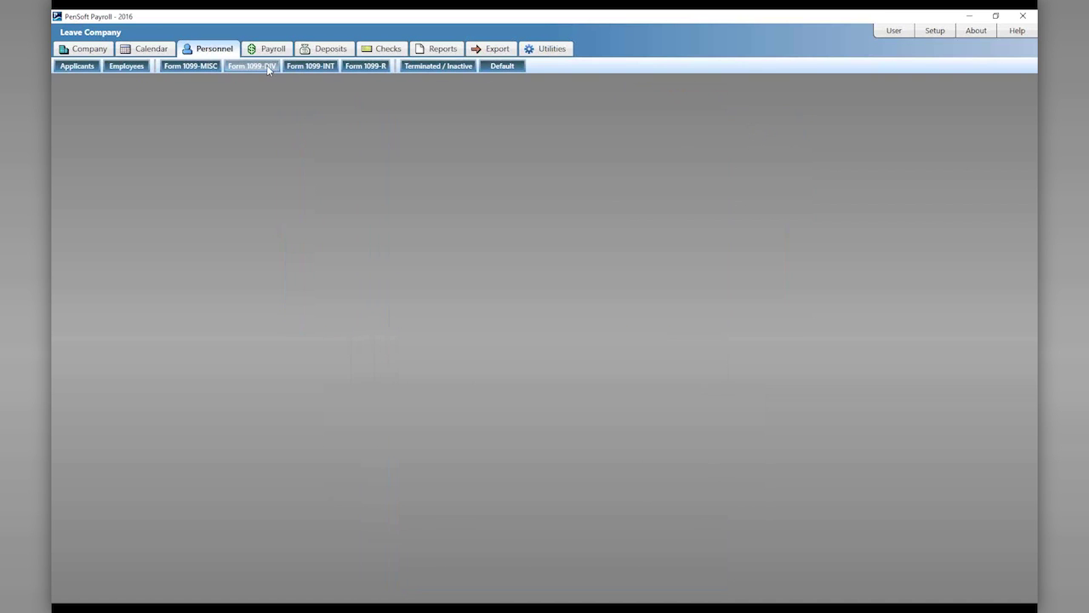
Step: Open the payroll data for pay date 08/16/2016 with the default work period 08/06/2016 to 08/12/2016
click(274, 51)
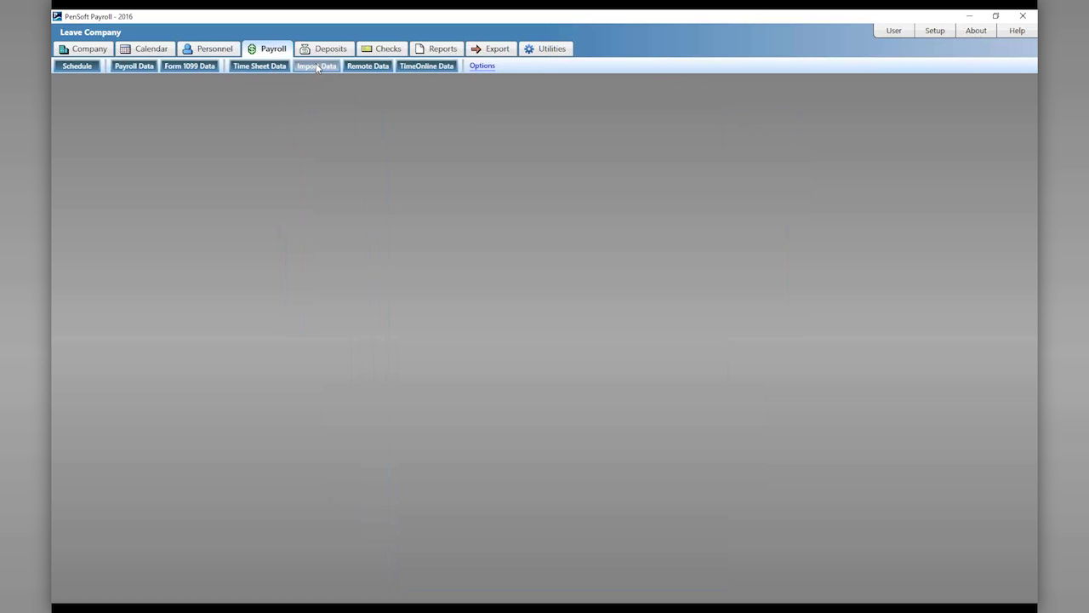
click(129, 67)
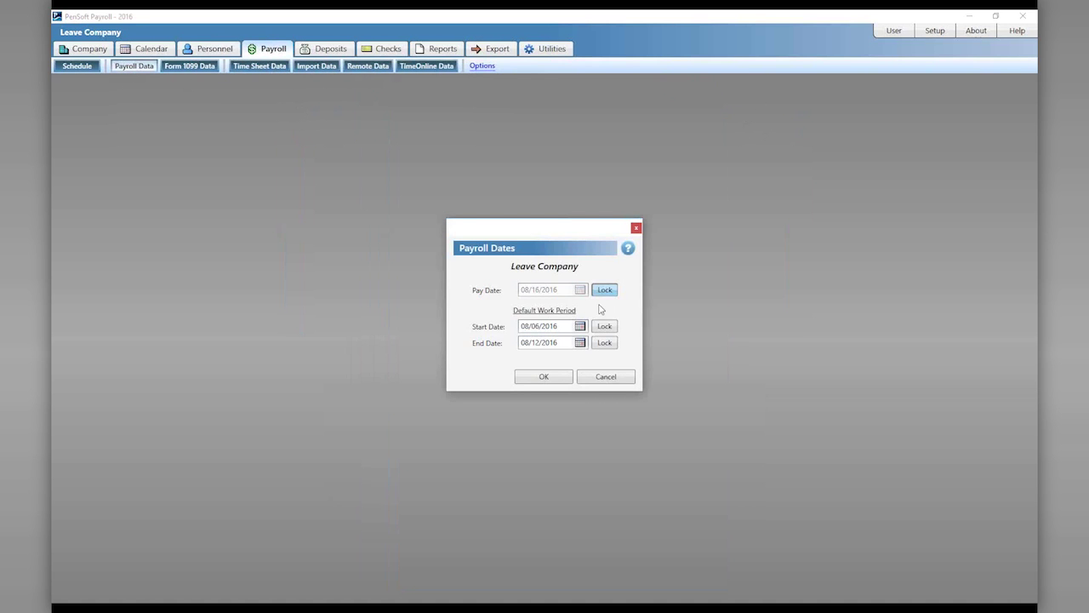
click(544, 378)
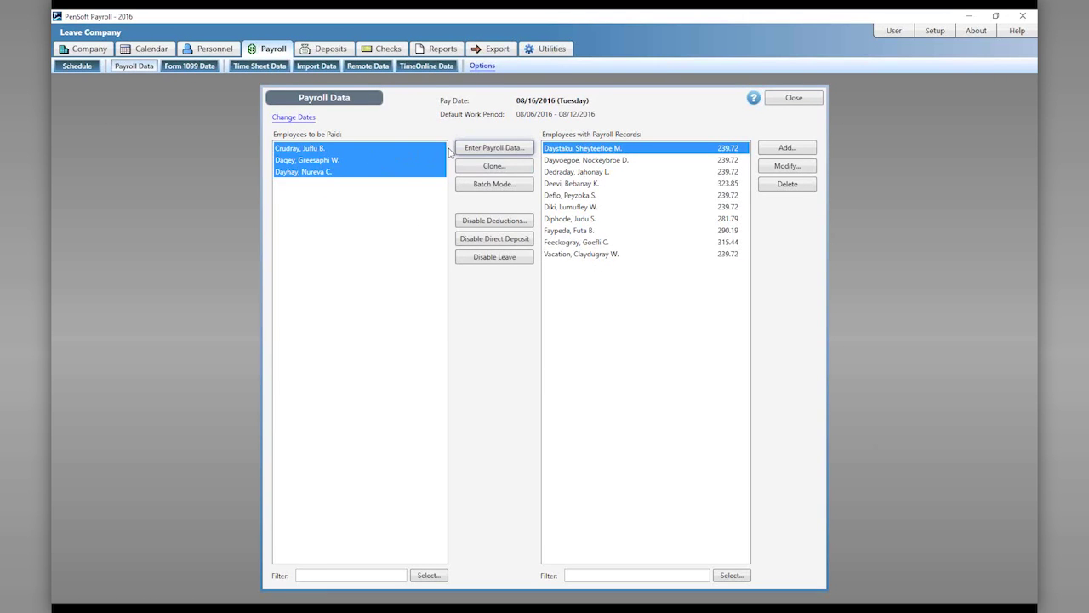
Step: Start entering payroll for the unpaid employees and save 40 regular hours for the first one
click(476, 150)
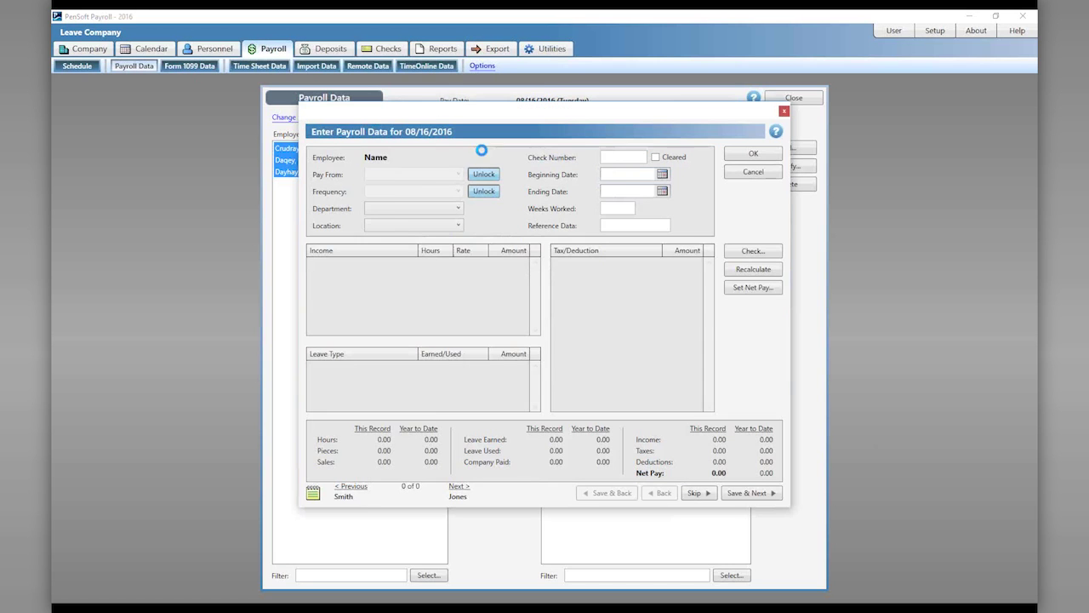
text(40.00)
key(Tab)
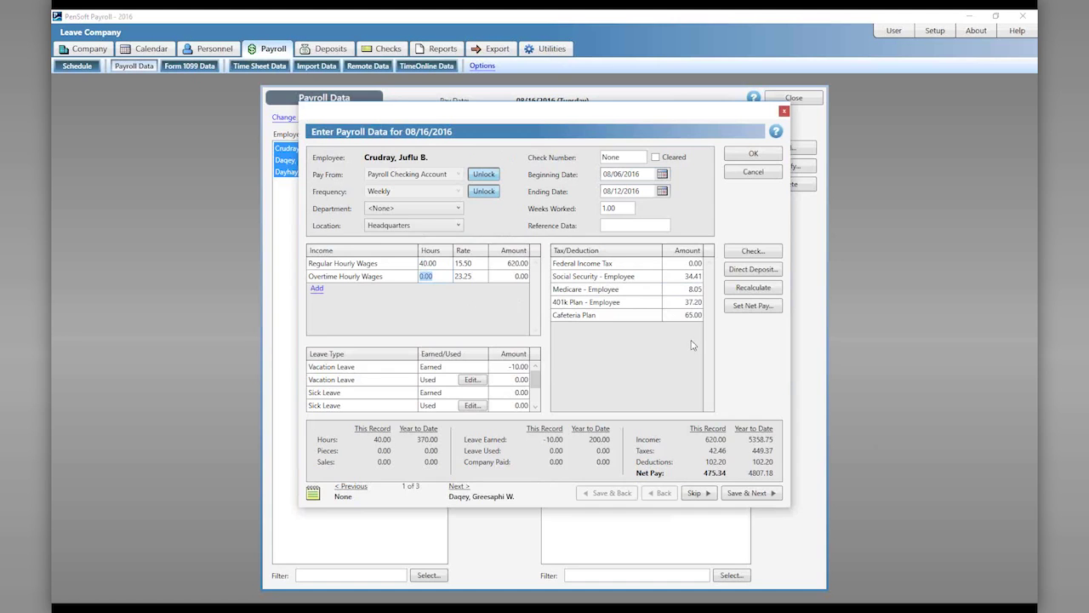
click(760, 494)
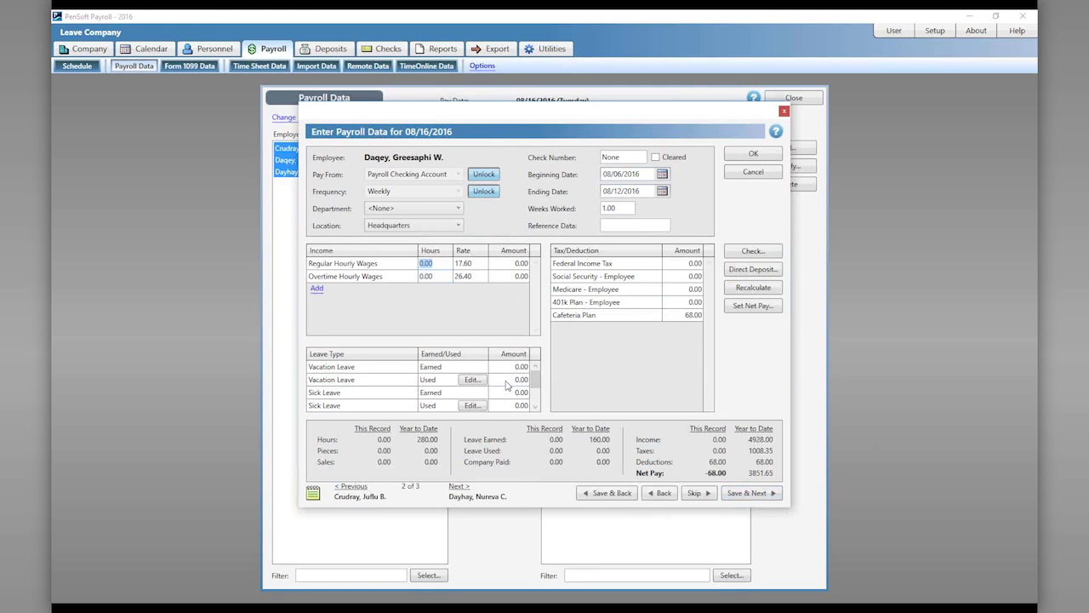
Step: Save 40 regular hours for the second employee and the default salary record for the third, closing the payroll data
text(40)
key(Tab)
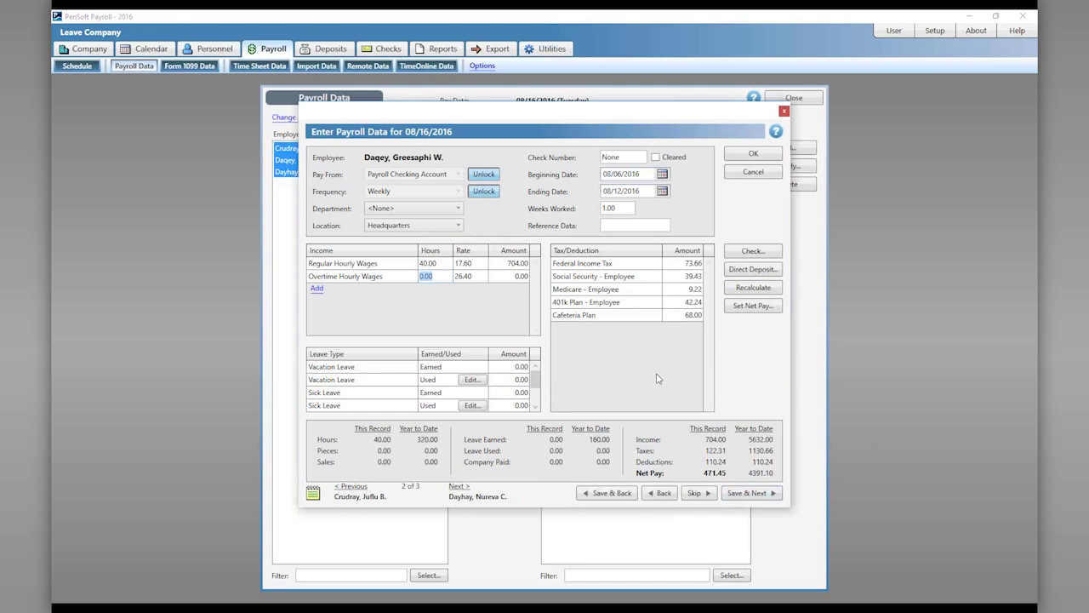
click(752, 494)
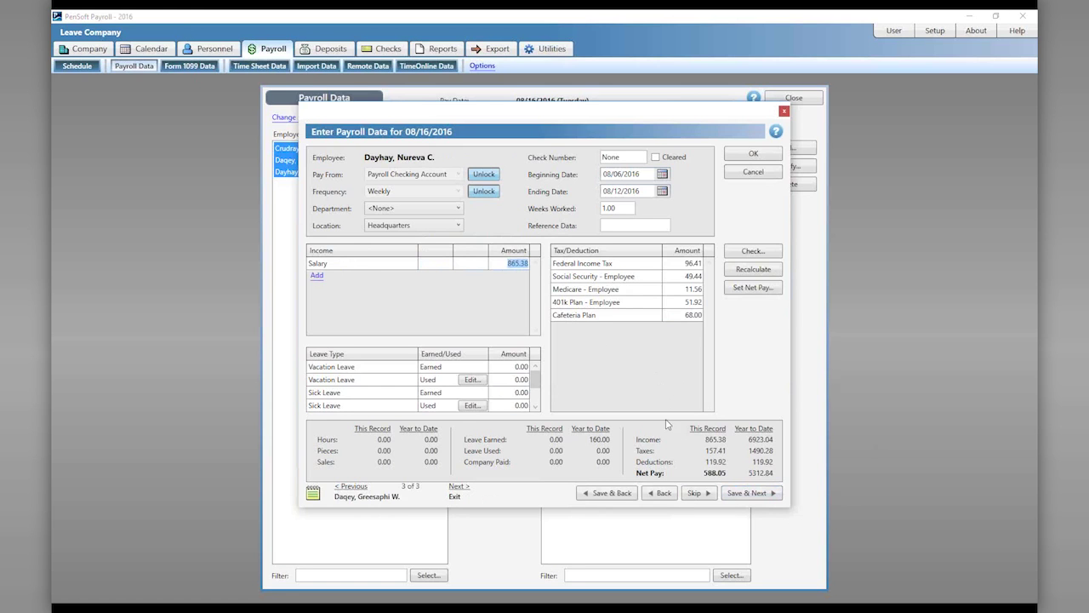
click(749, 494)
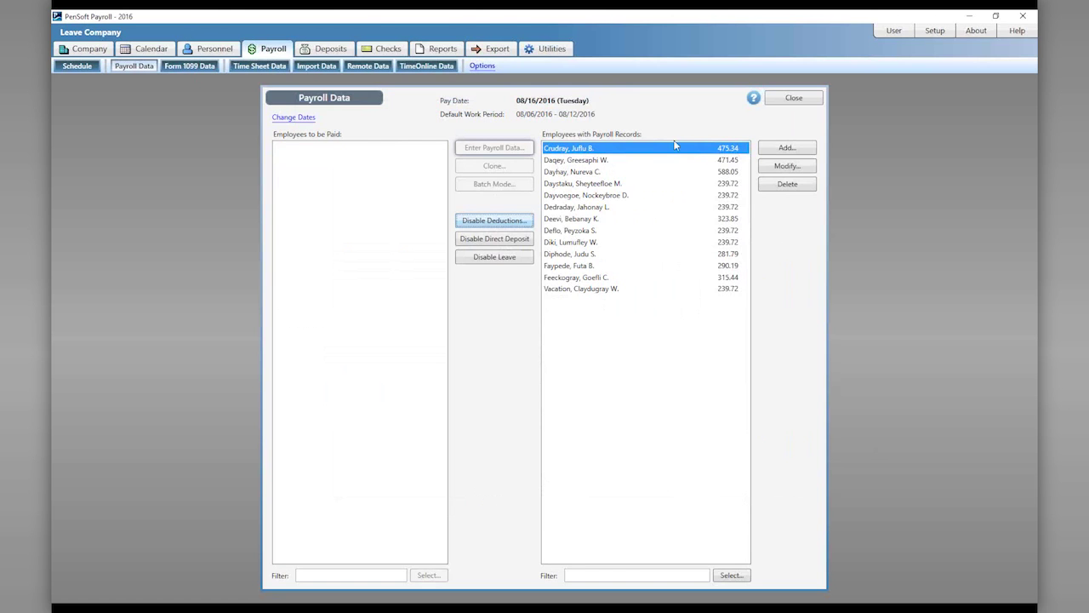
click(805, 98)
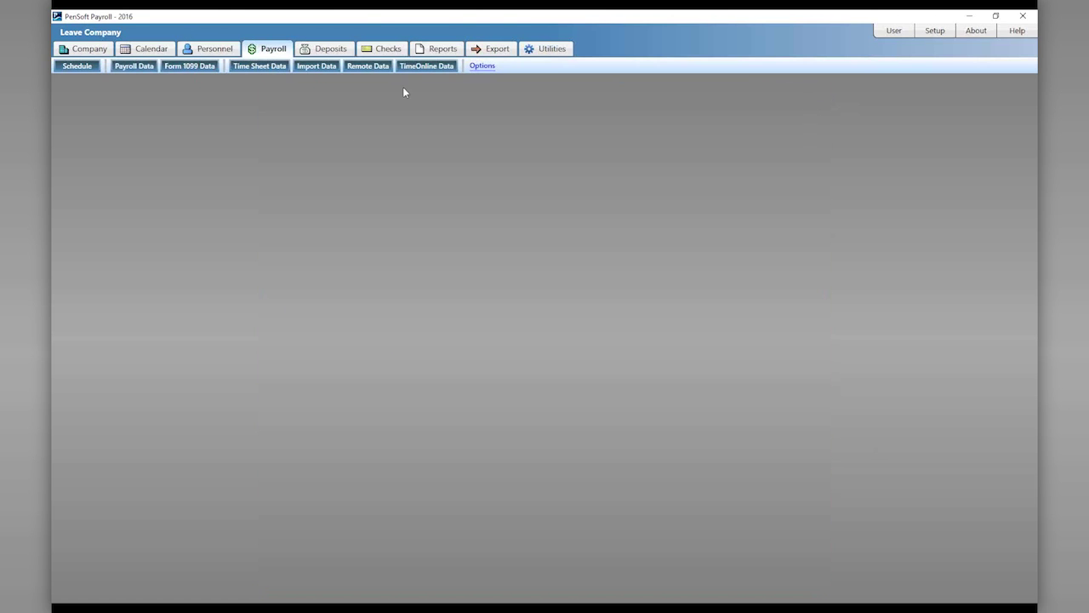
Step: View the company's tax deposits list and close it
click(321, 50)
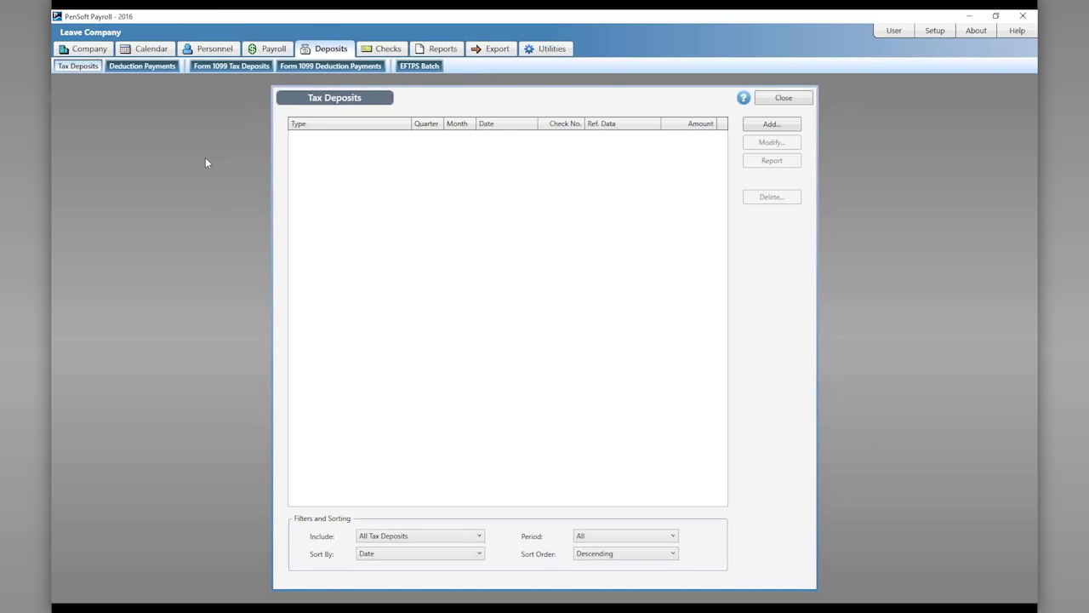
click(784, 97)
click(792, 102)
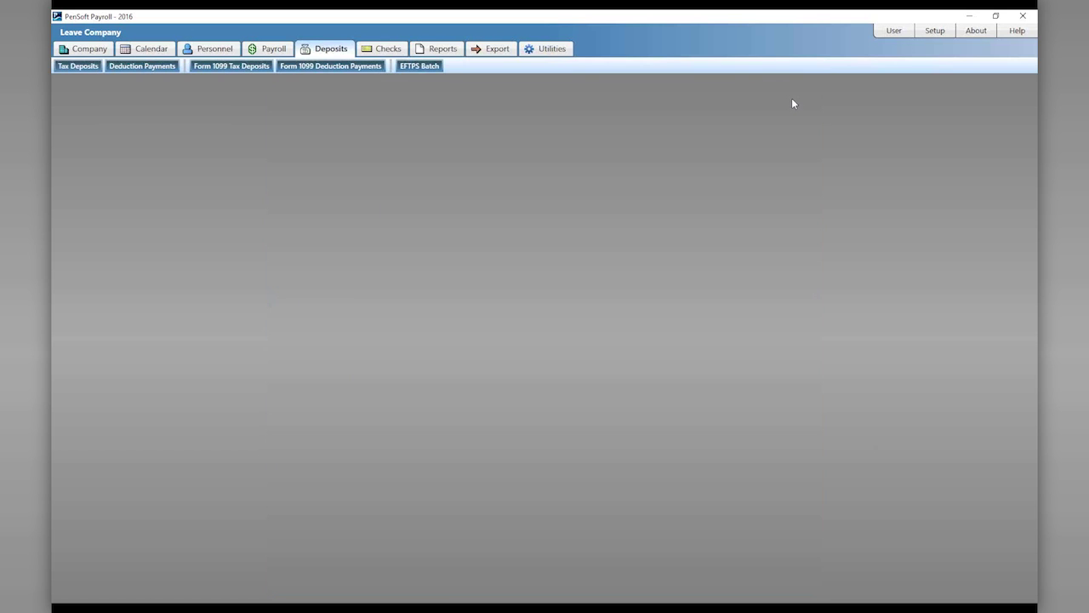
Step: View the Tax Liability by Tax payroll report for the single pay date 08/16/2016 and close it
click(455, 51)
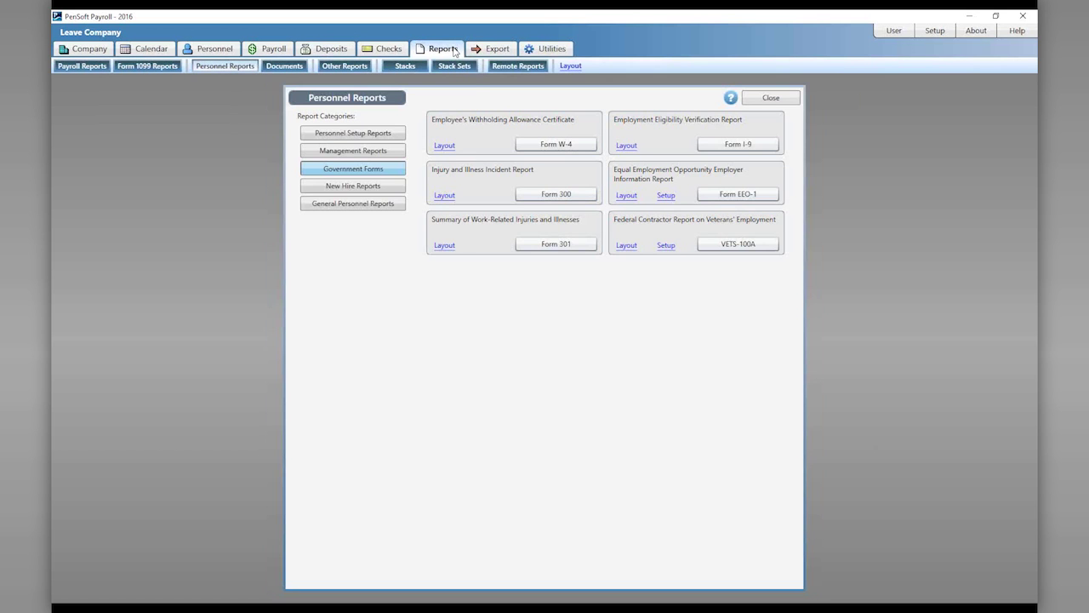
click(81, 68)
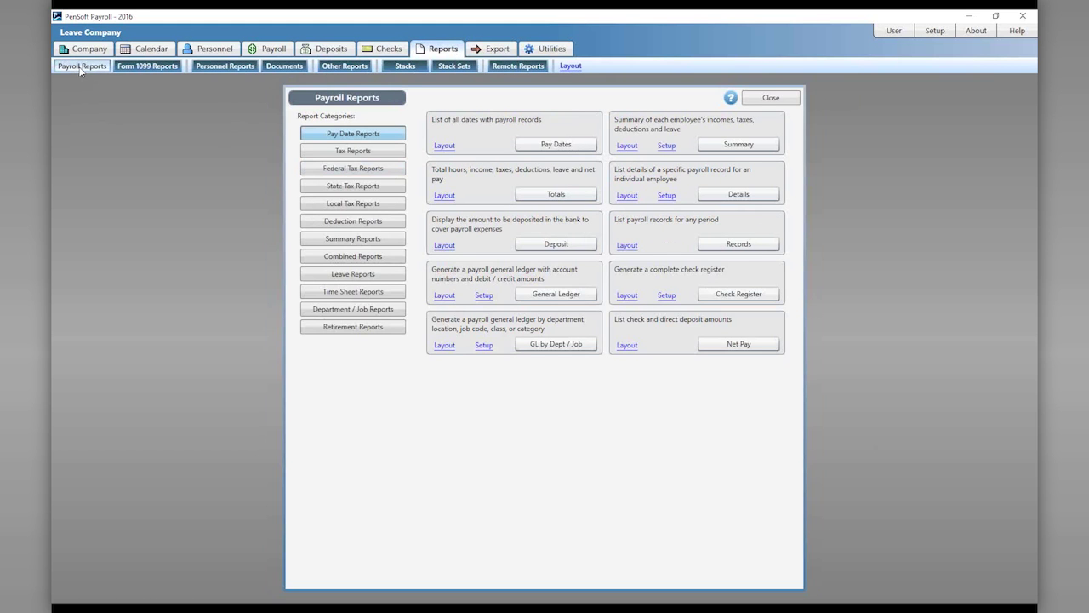
click(349, 151)
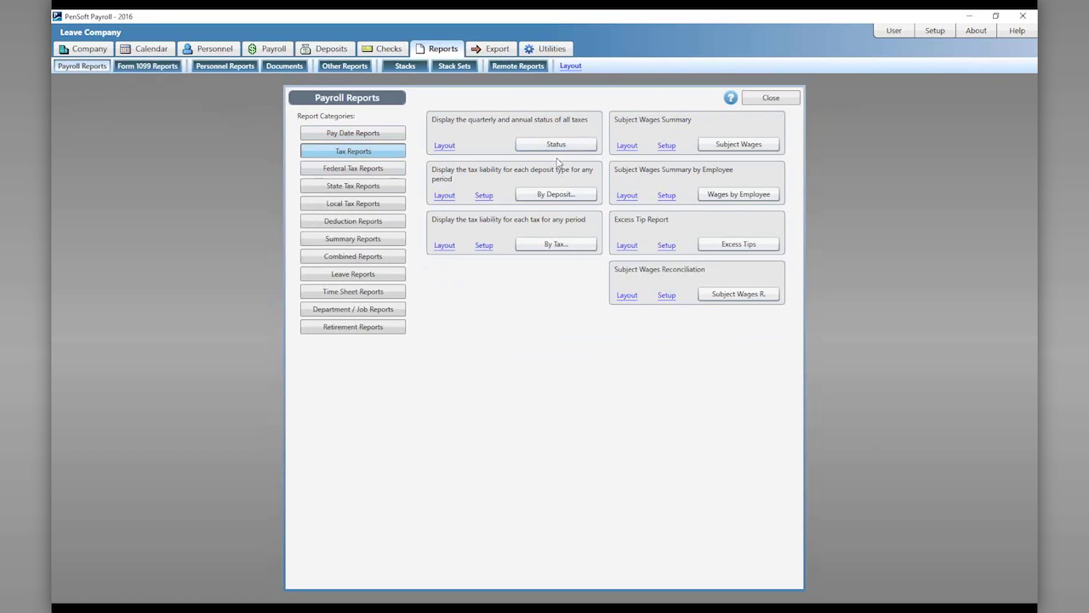
click(556, 245)
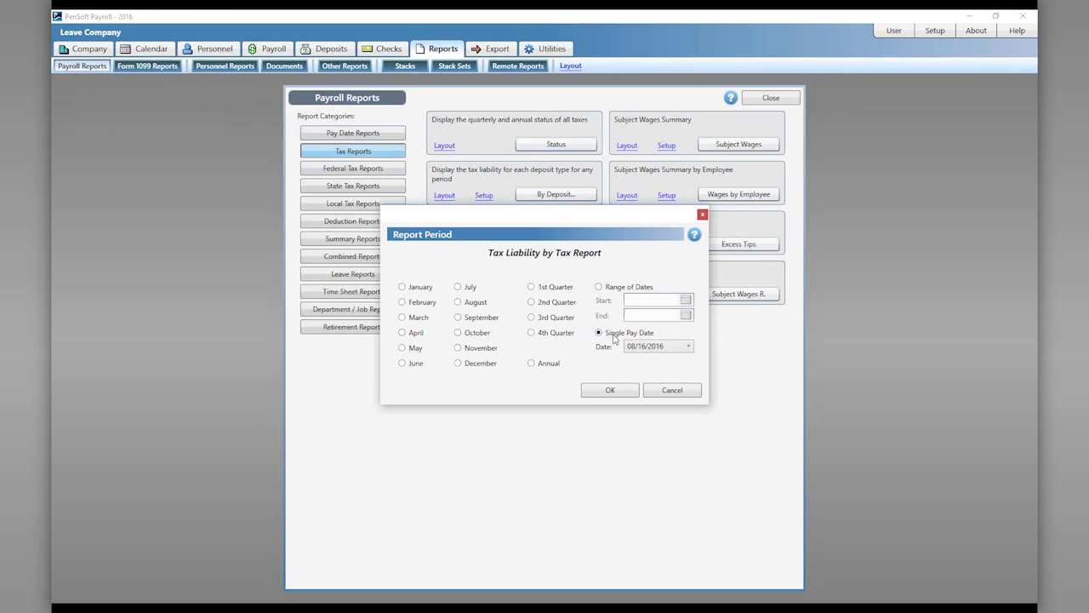
click(614, 393)
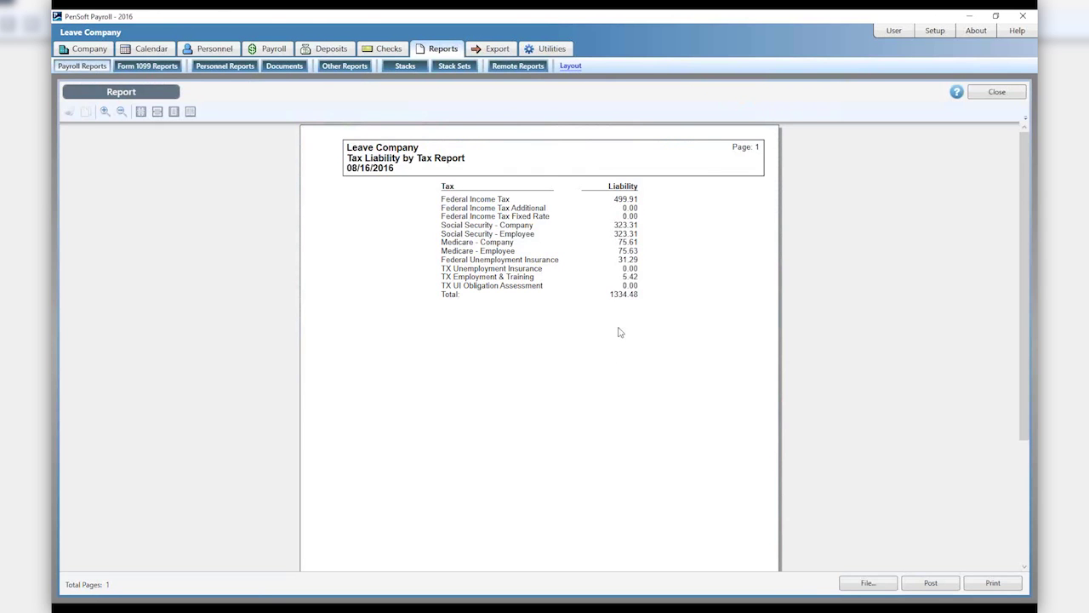
click(985, 94)
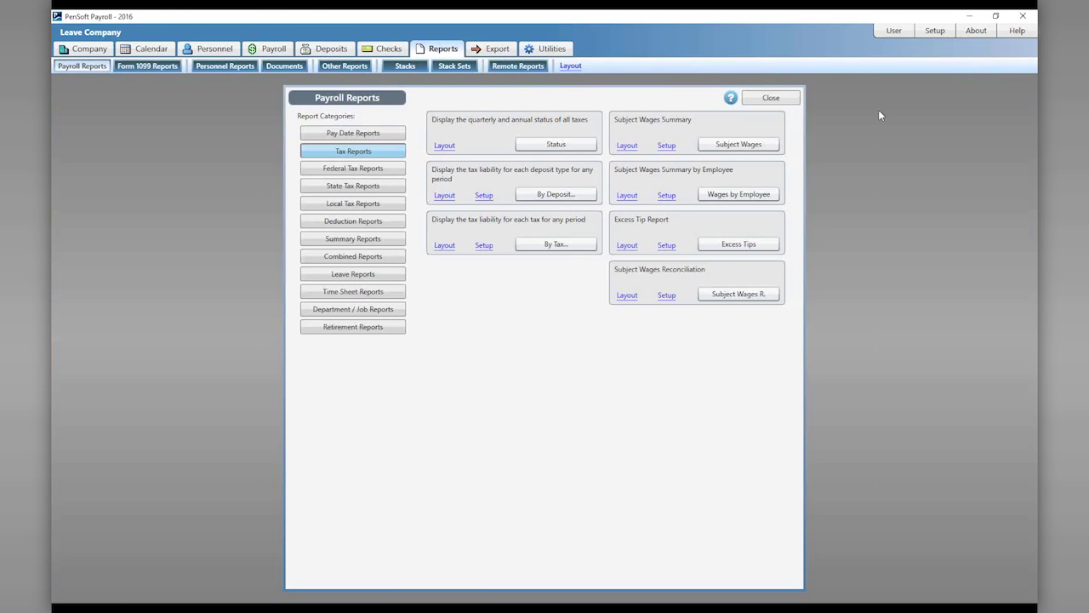
Step: View Form 941, the Employer's Quarterly Tax Return, for the third quarter of 2016 and close it
click(374, 169)
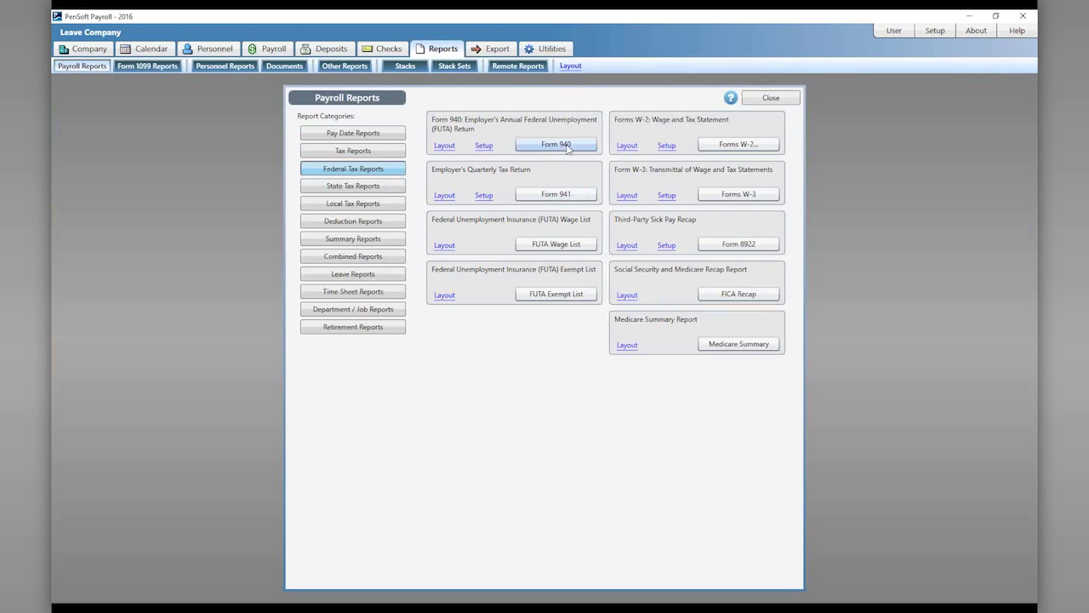
click(567, 196)
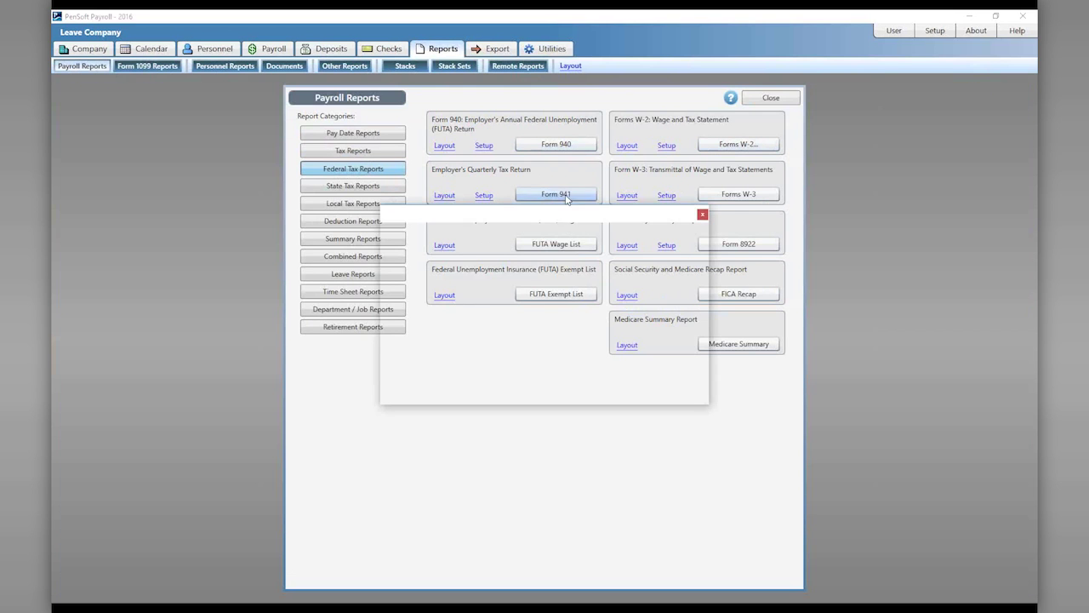
click(607, 390)
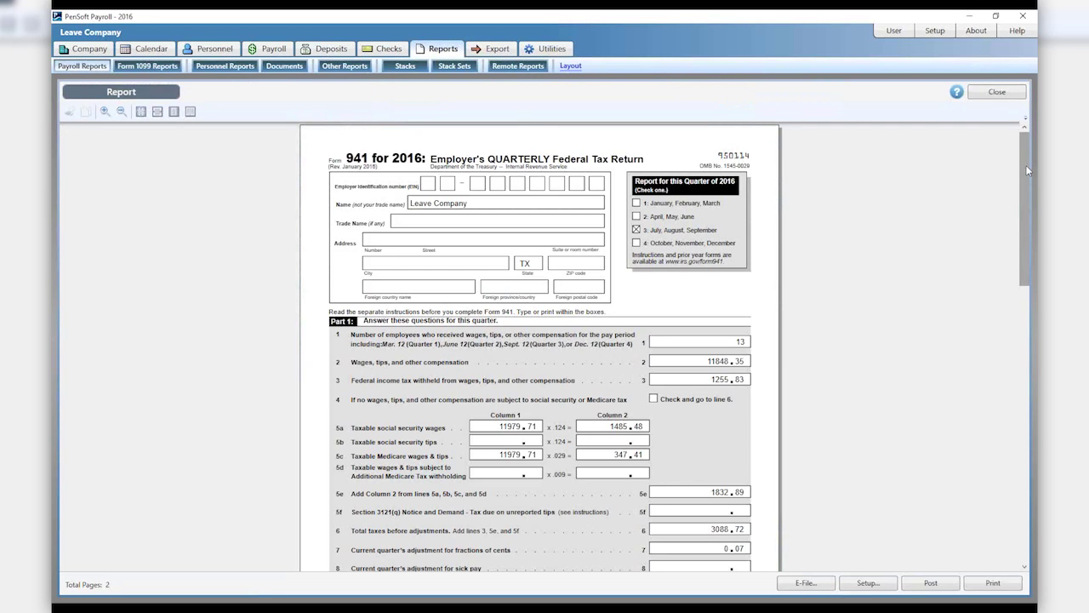
drag(1025, 178, 1028, 349)
click(991, 91)
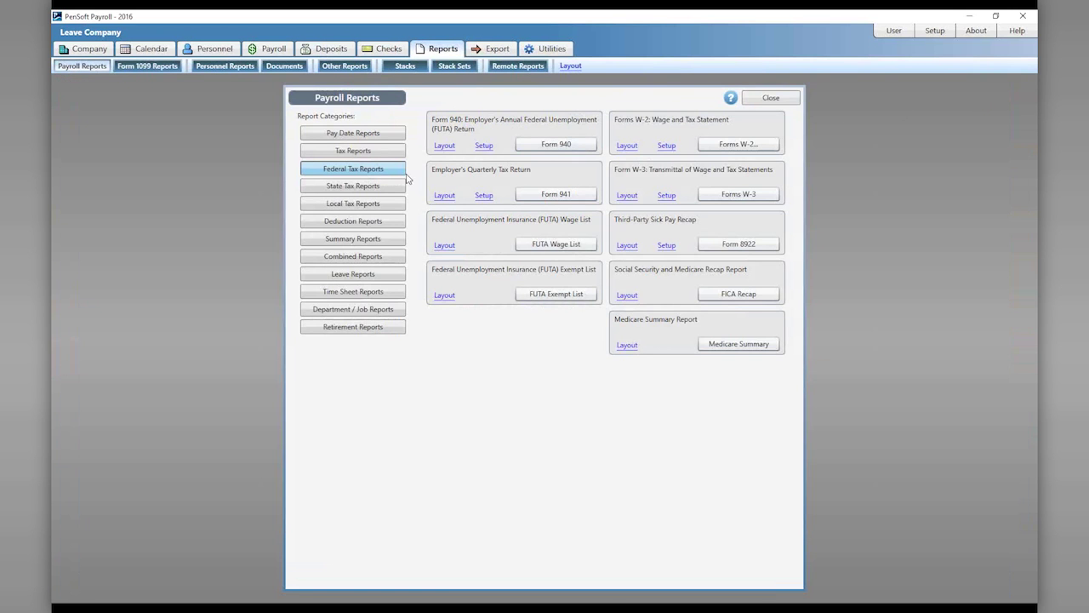
Step: Look through the Texas state tax reports, highlighting TX Form C-3/4 Employer's Quarterly Report, and check the local tax reports
click(364, 192)
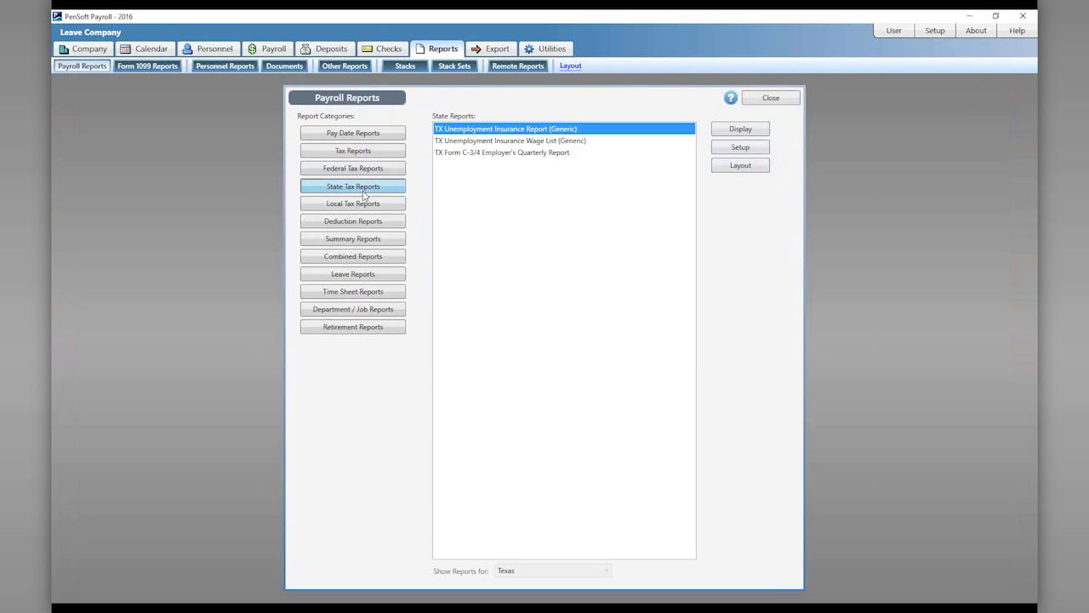
click(461, 155)
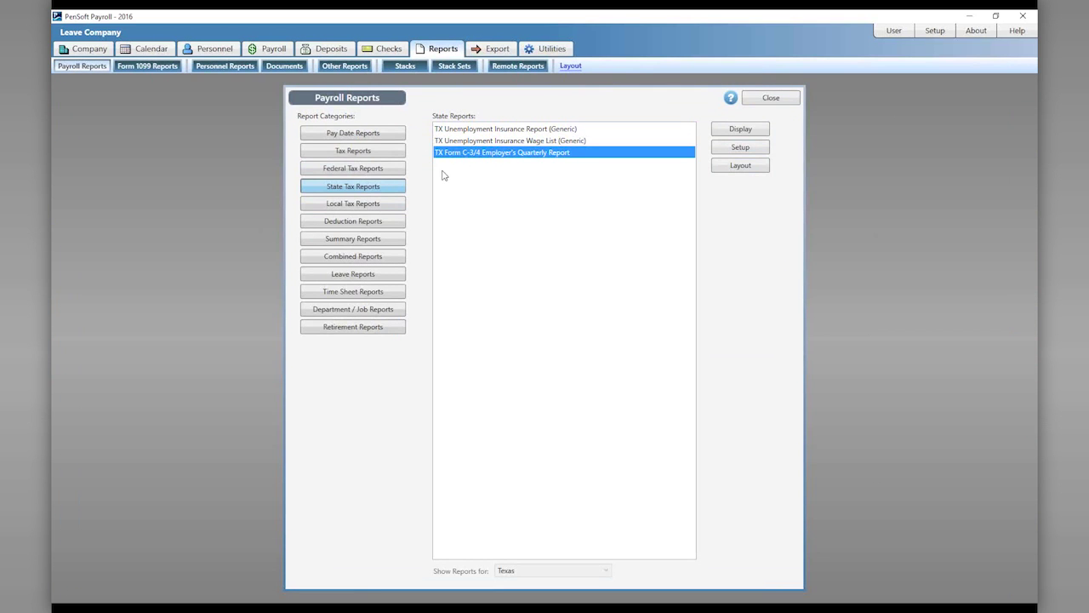
click(372, 207)
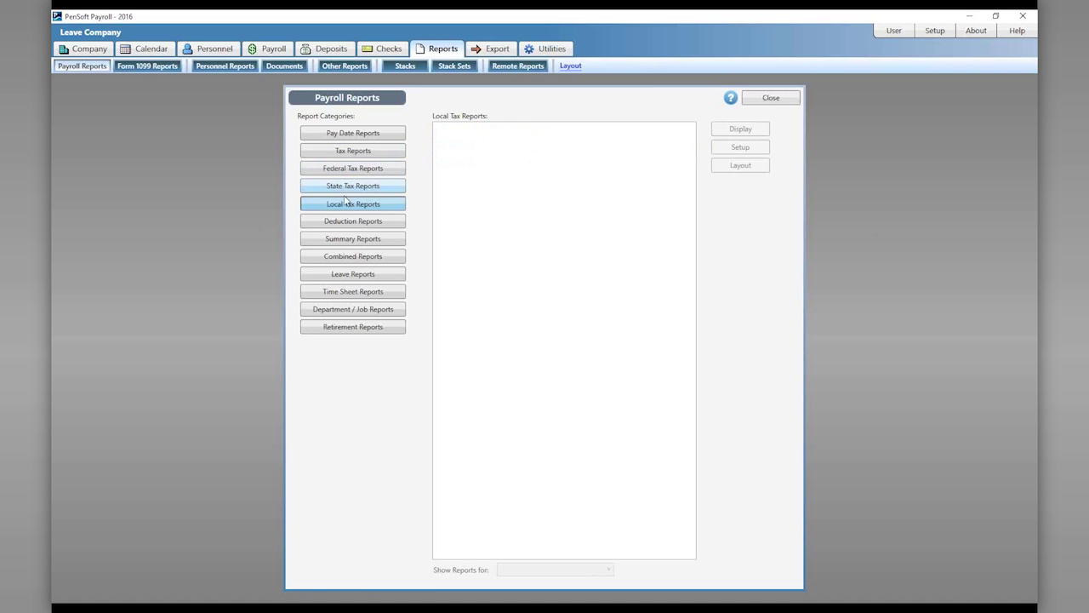
Step: Start a new custom summary report and add Total Income and 401k Plan - Employee as column headings
click(356, 243)
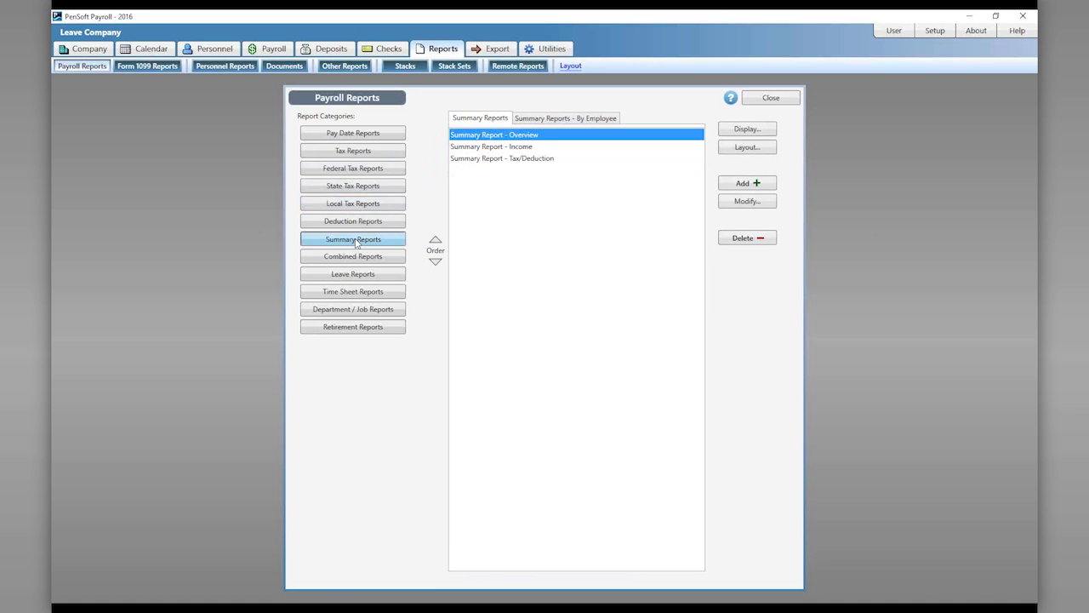
click(738, 186)
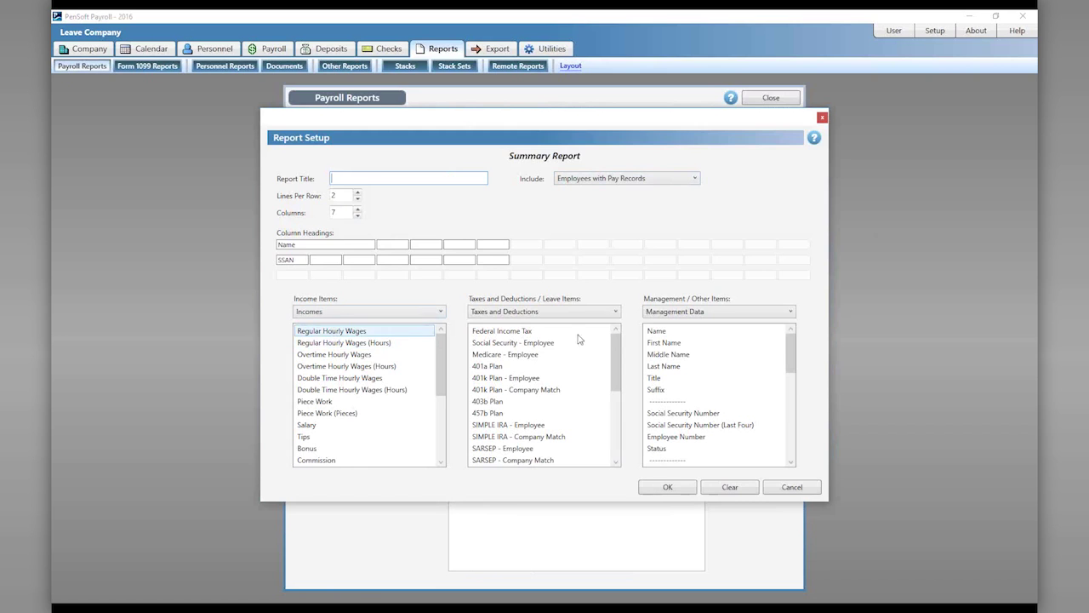
click(768, 312)
click(699, 341)
drag(667, 331, 394, 246)
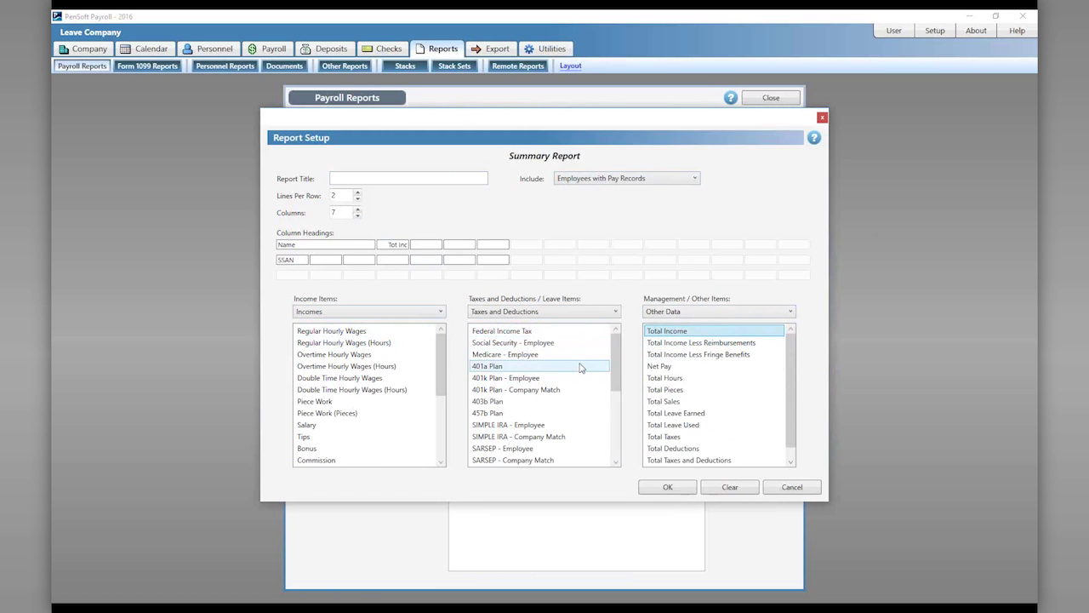
drag(506, 378, 431, 246)
Step: Title the new summary report Payroll Balance and save its setup
click(439, 313)
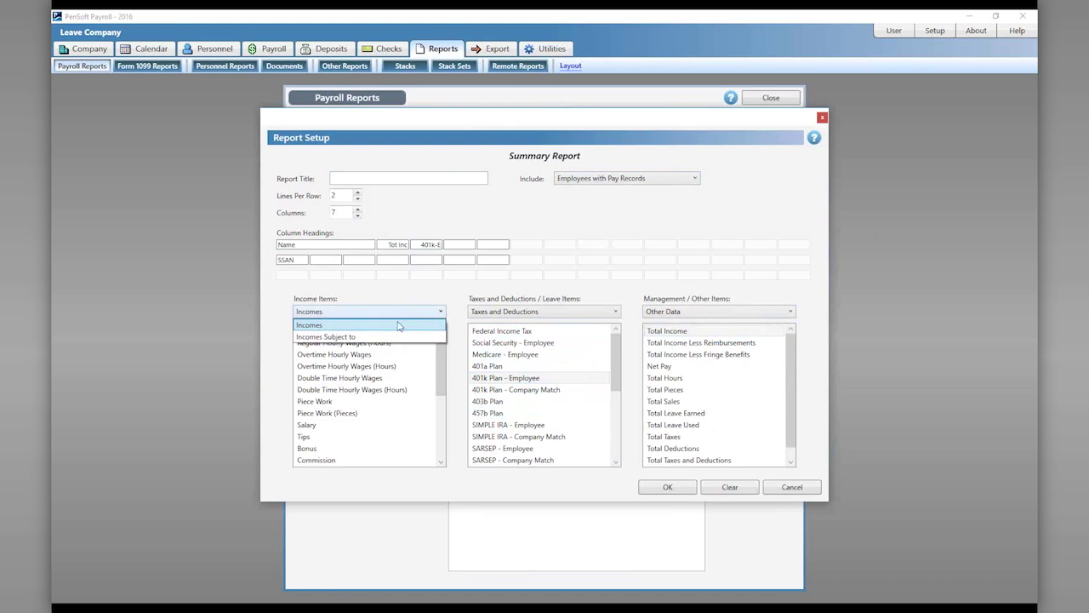
click(550, 340)
click(426, 182)
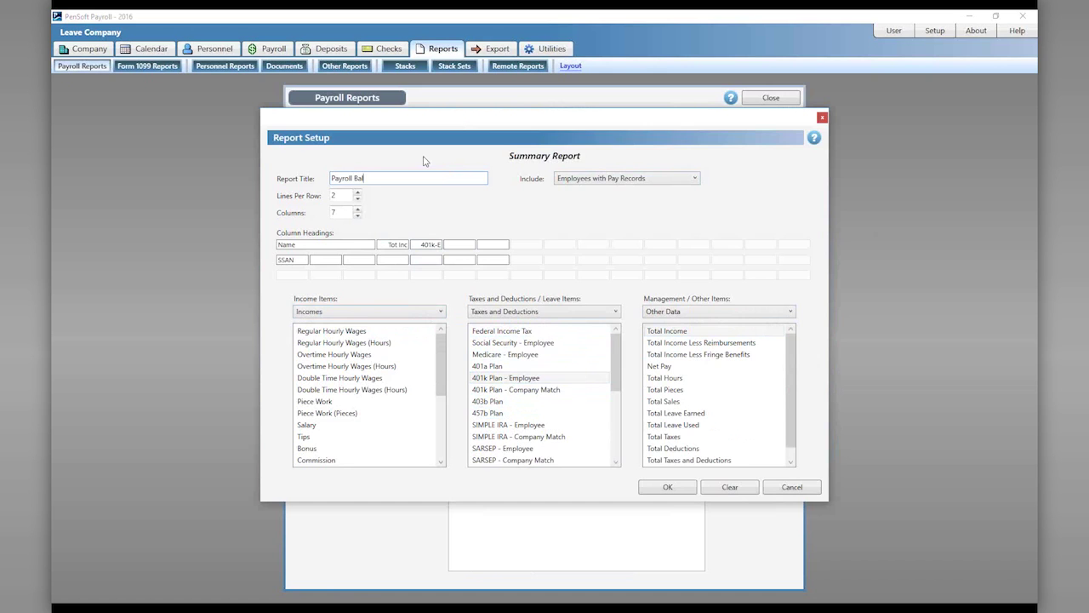
click(664, 487)
Step: Check the period choices for displaying the Payroll Balance report and the available leave reports, closing Payroll Reports
click(747, 128)
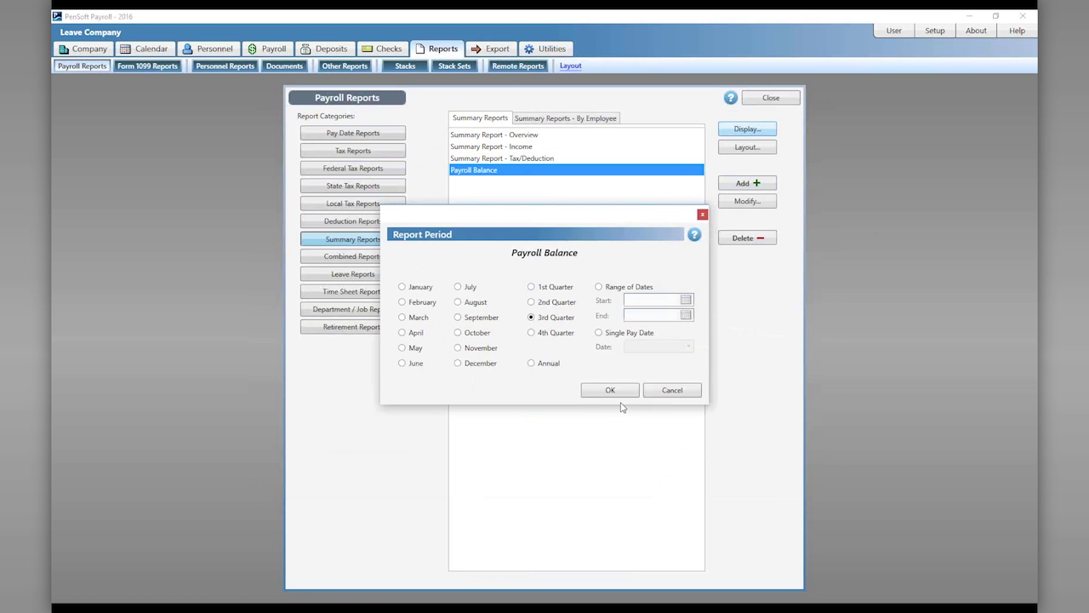
click(670, 392)
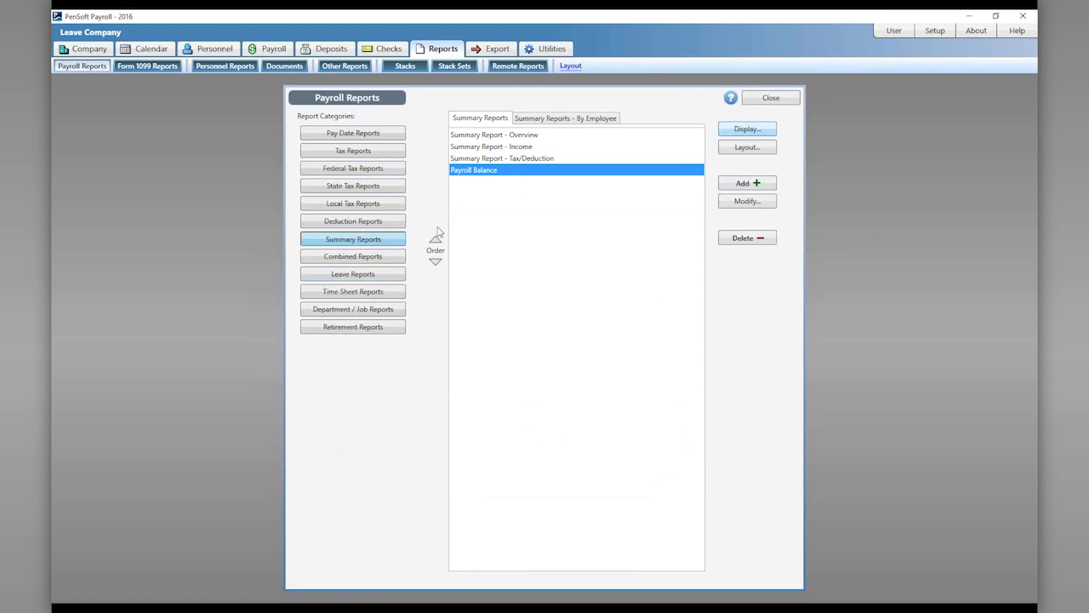
click(376, 276)
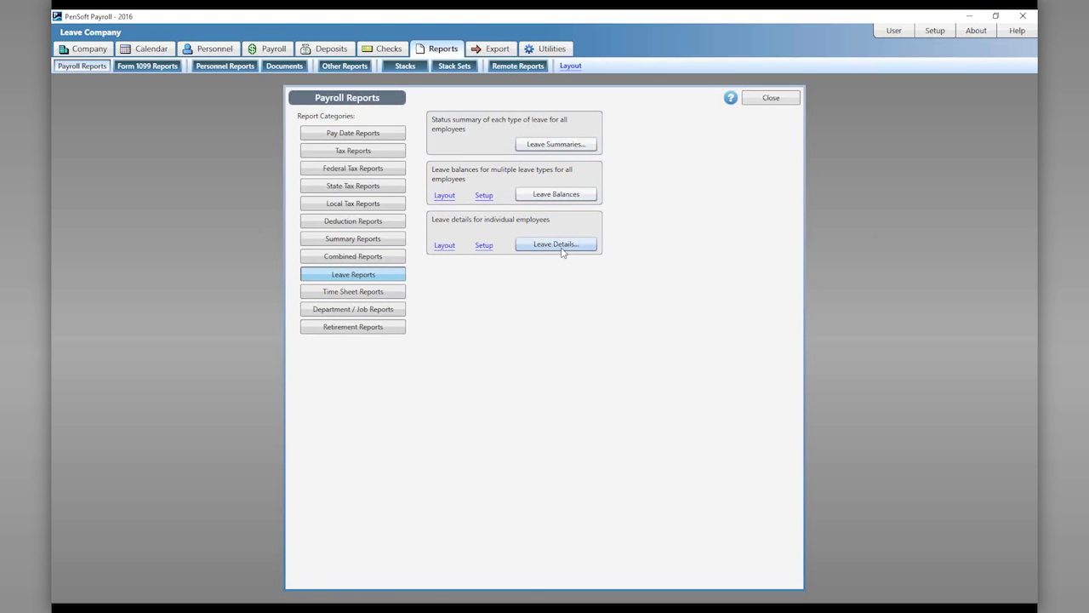
click(771, 99)
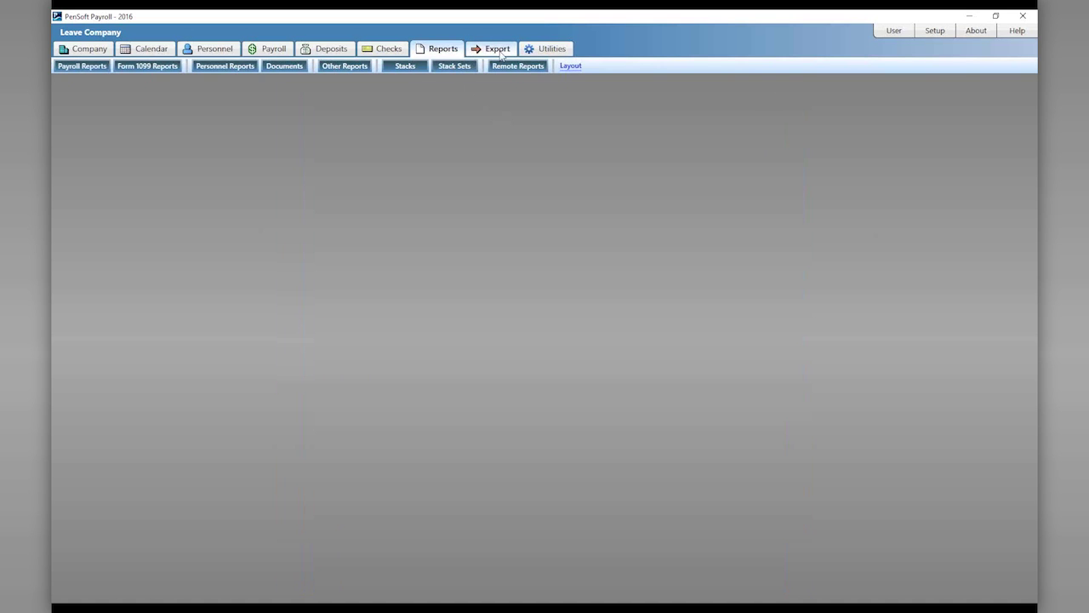
Step: Open the payroll checks list and select only the items belonging to the Checks group
click(394, 53)
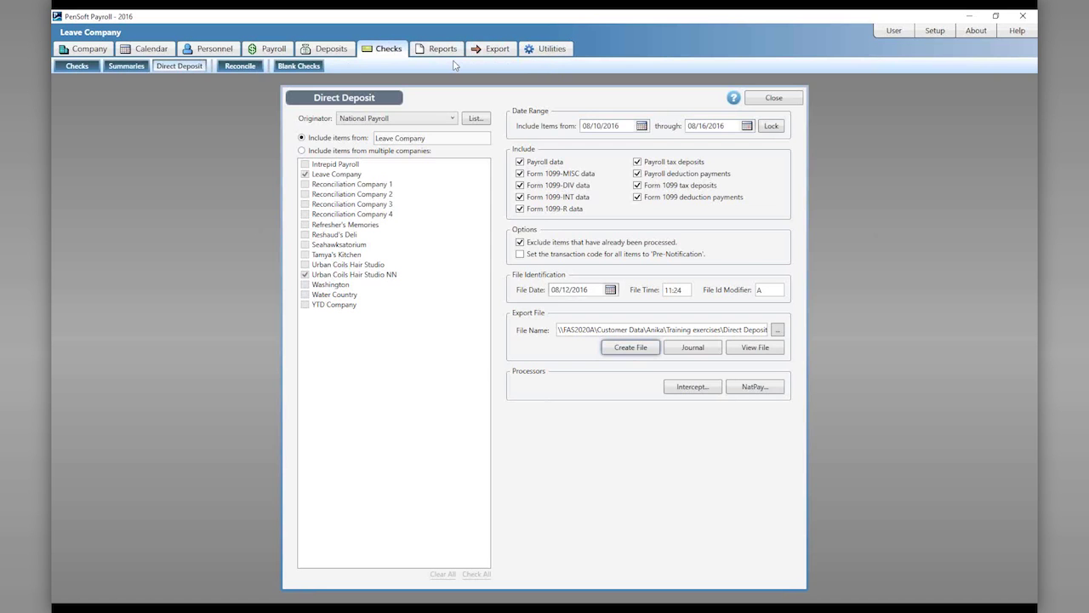
click(76, 65)
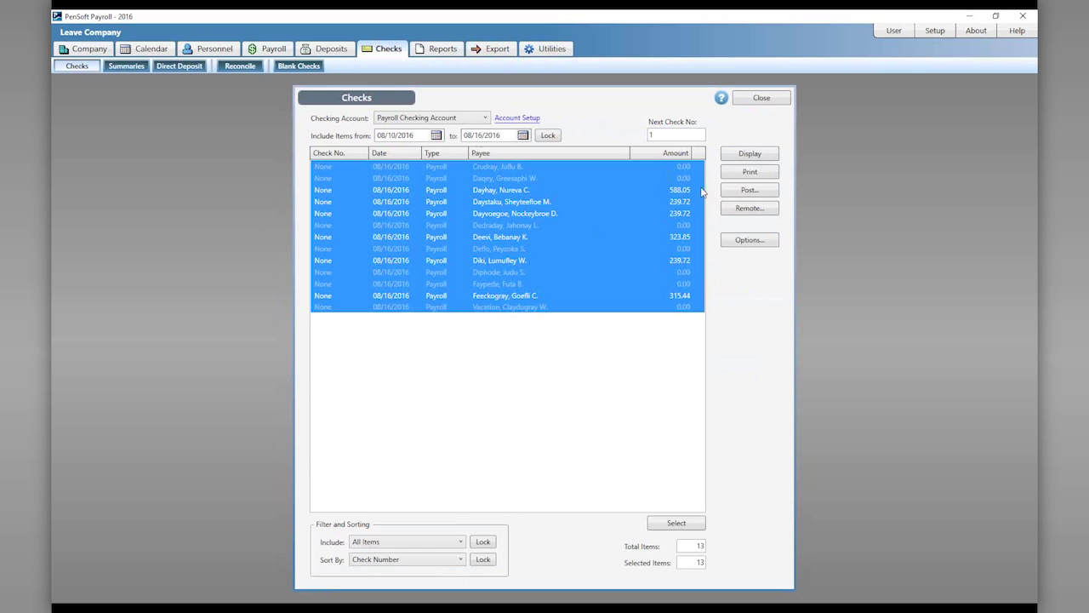
click(672, 524)
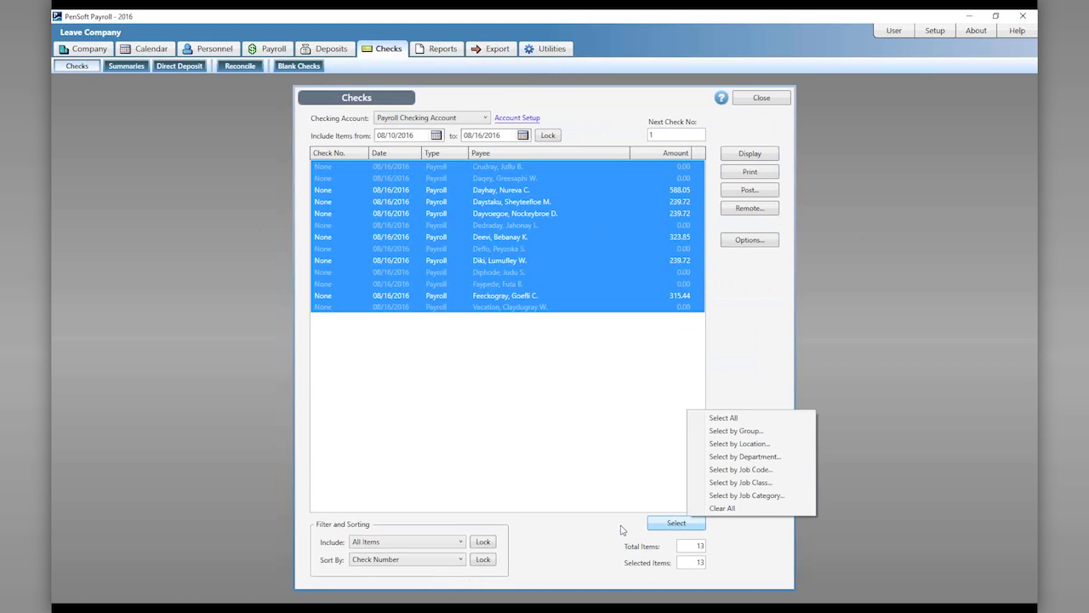
click(738, 432)
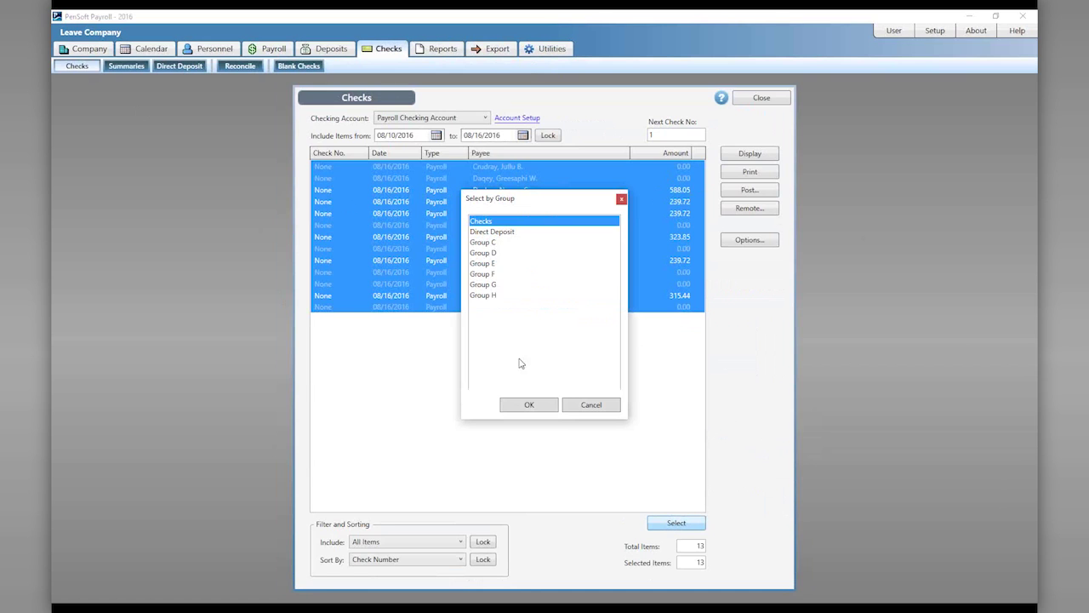
click(530, 405)
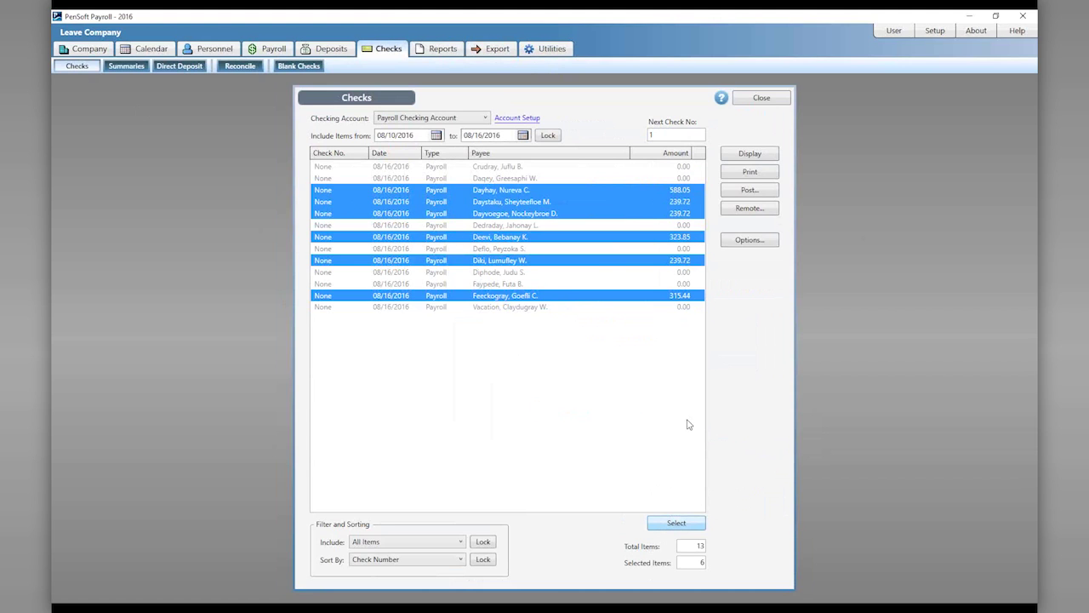
Step: Change the check list selection to the items in the Direct Deposit group
click(681, 525)
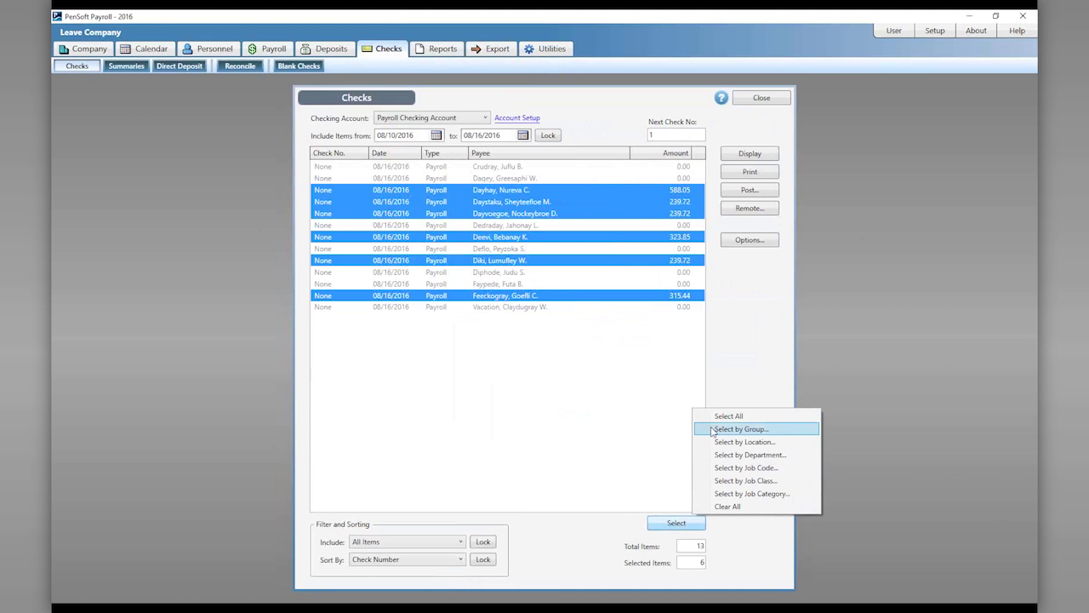
click(737, 430)
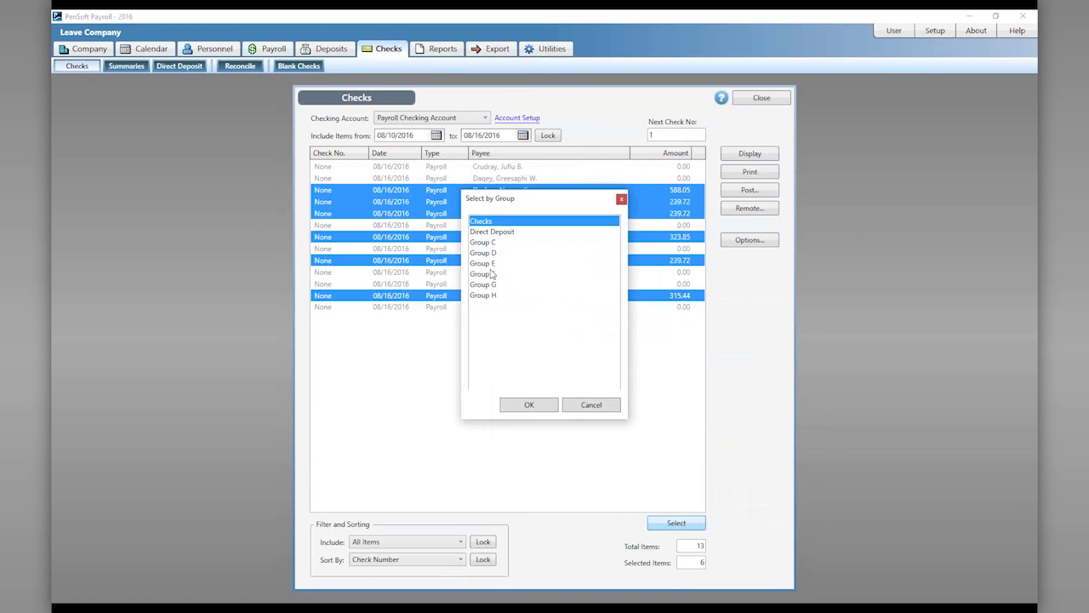
click(498, 233)
click(529, 405)
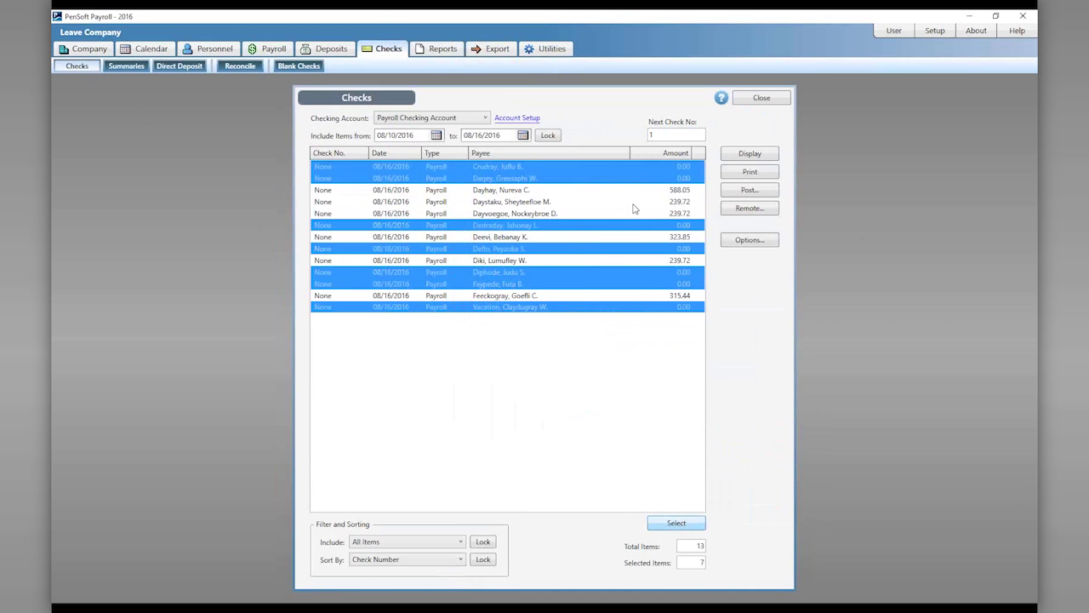
Step: Display the payroll summary for the first listed employee, review it and close the report
click(139, 68)
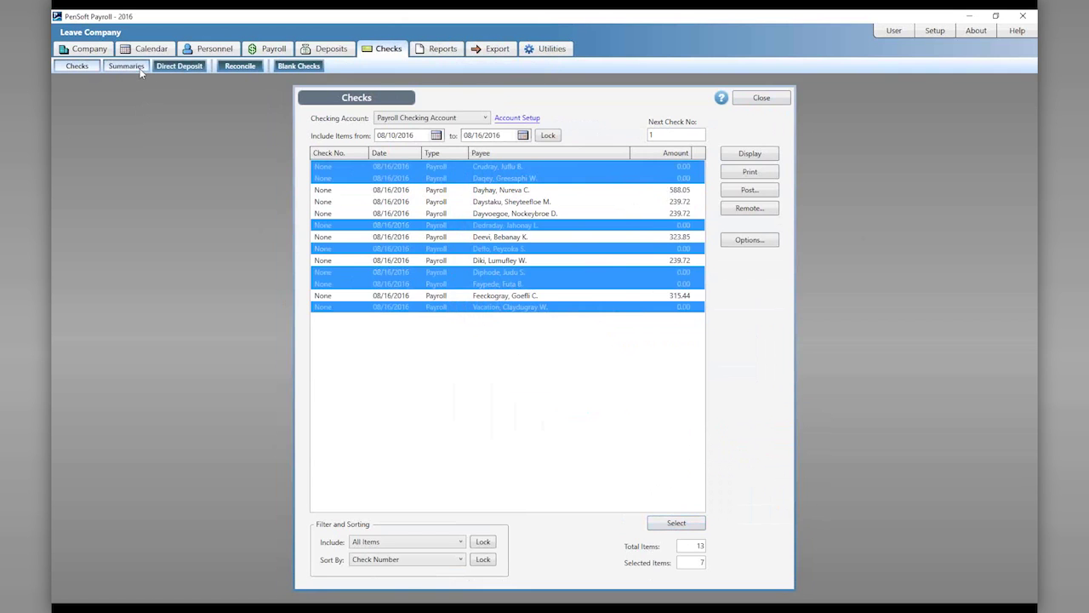
click(665, 170)
click(734, 155)
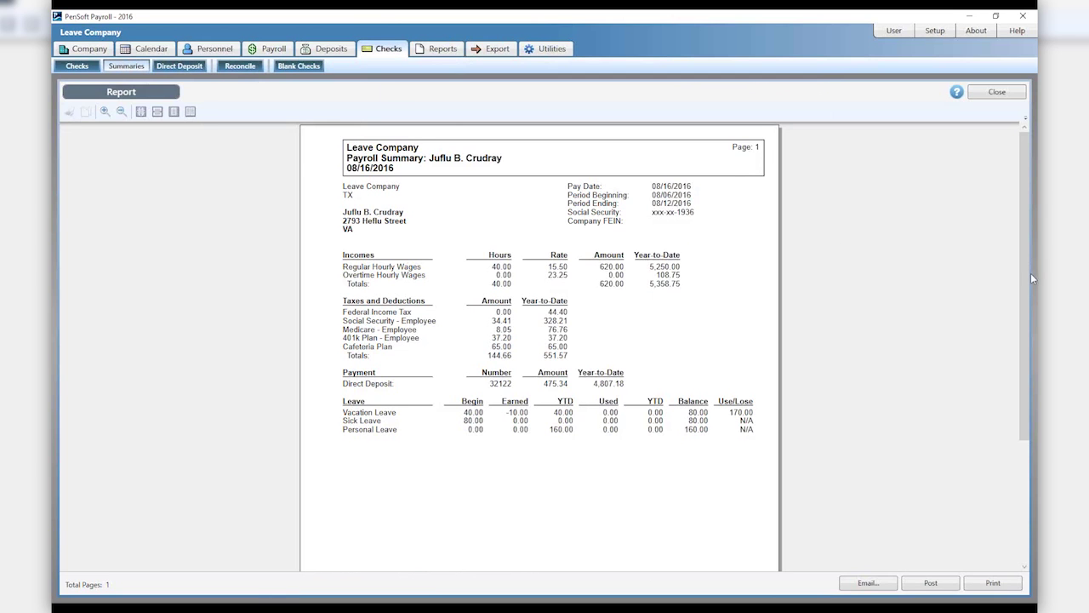
scroll(1026, 298, down, 3)
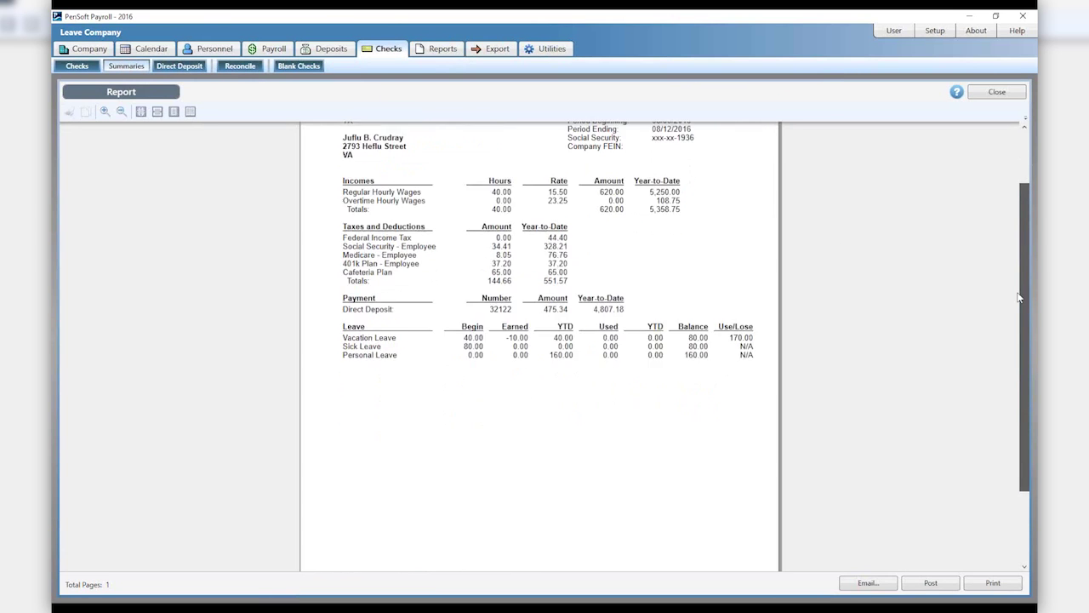
scroll(1020, 297, up, 3)
click(997, 91)
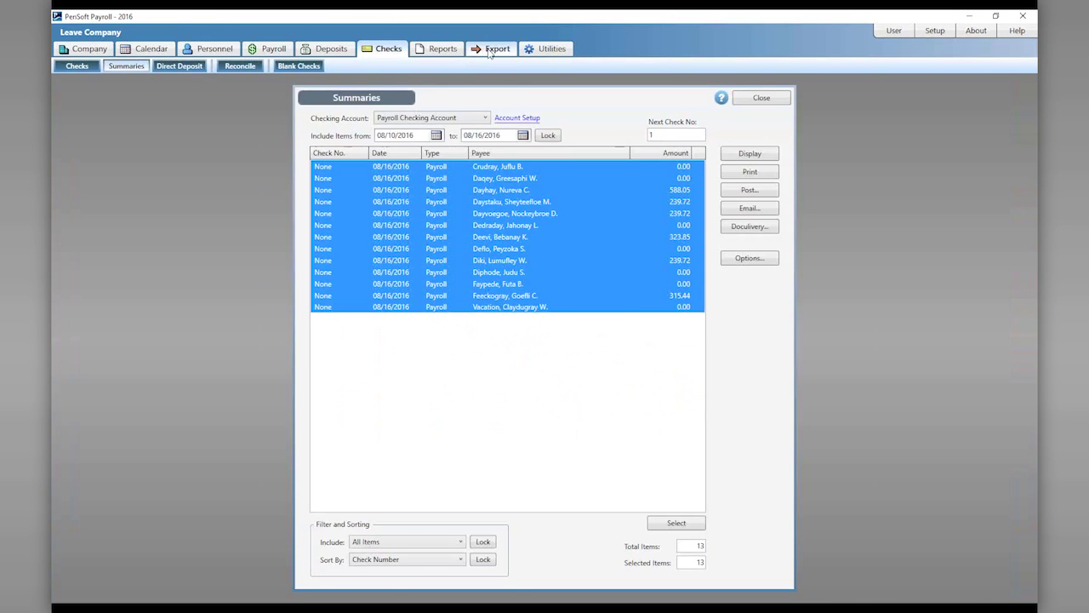
Step: Review the payroll data account setup for the Tabs3 General Ledger export and close the export without creating a file
click(490, 51)
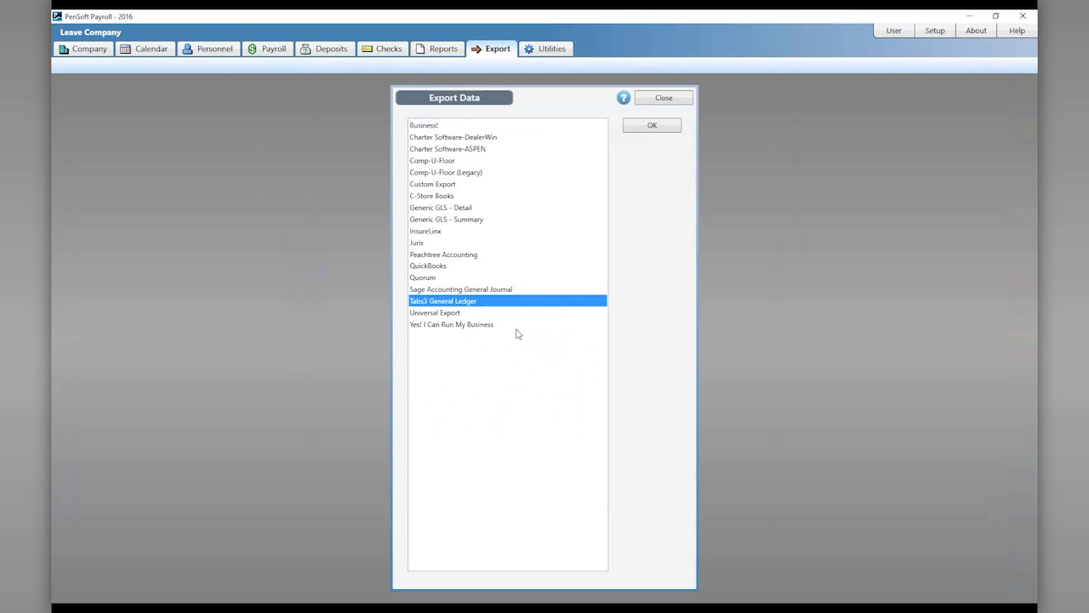
click(655, 126)
click(677, 137)
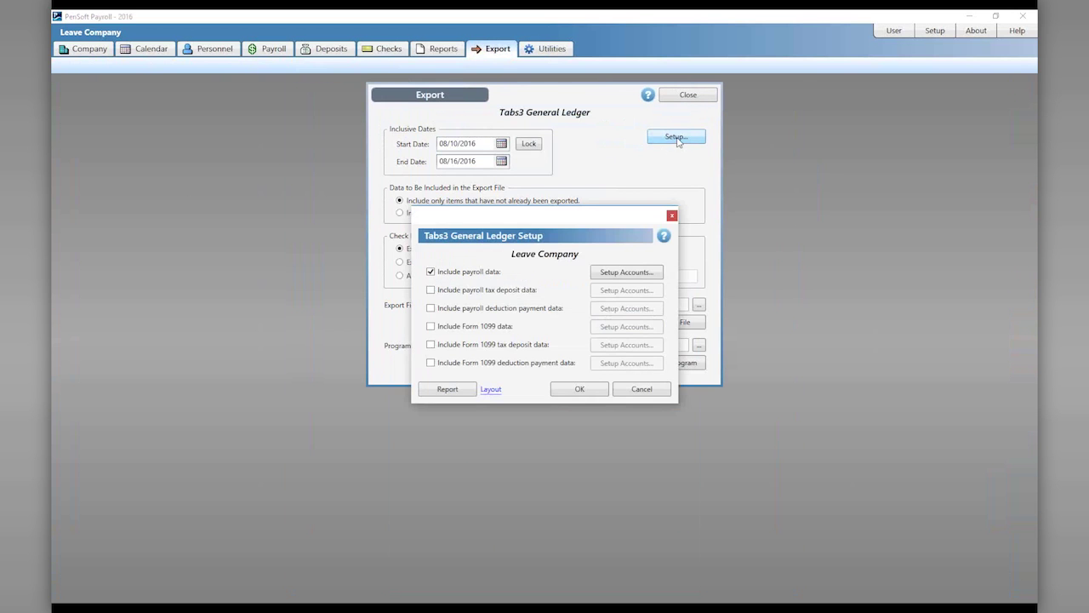
click(644, 269)
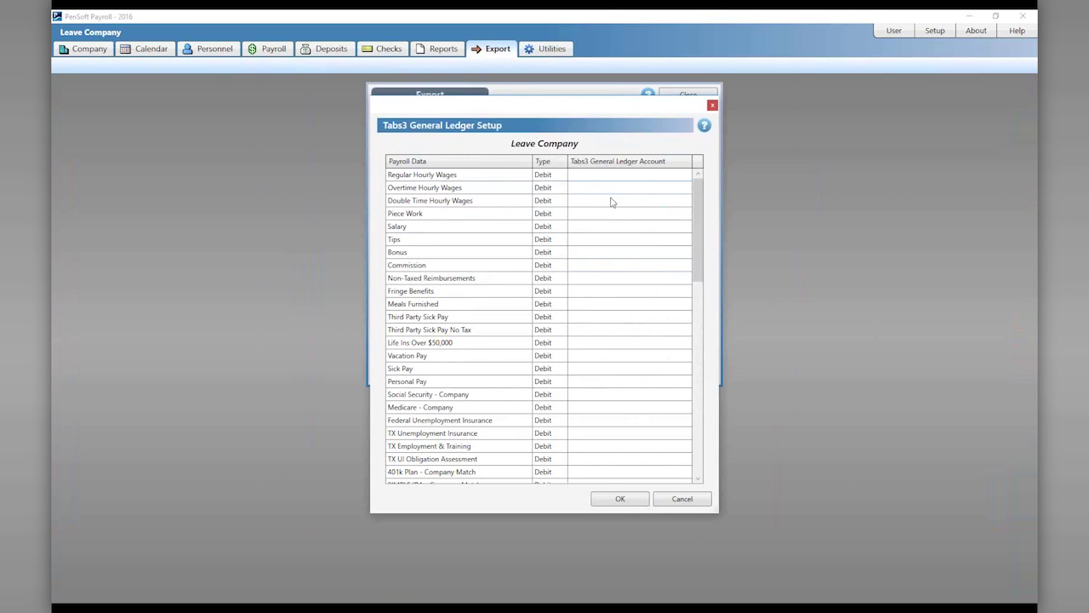
drag(699, 271, 626, 221)
click(624, 502)
click(578, 384)
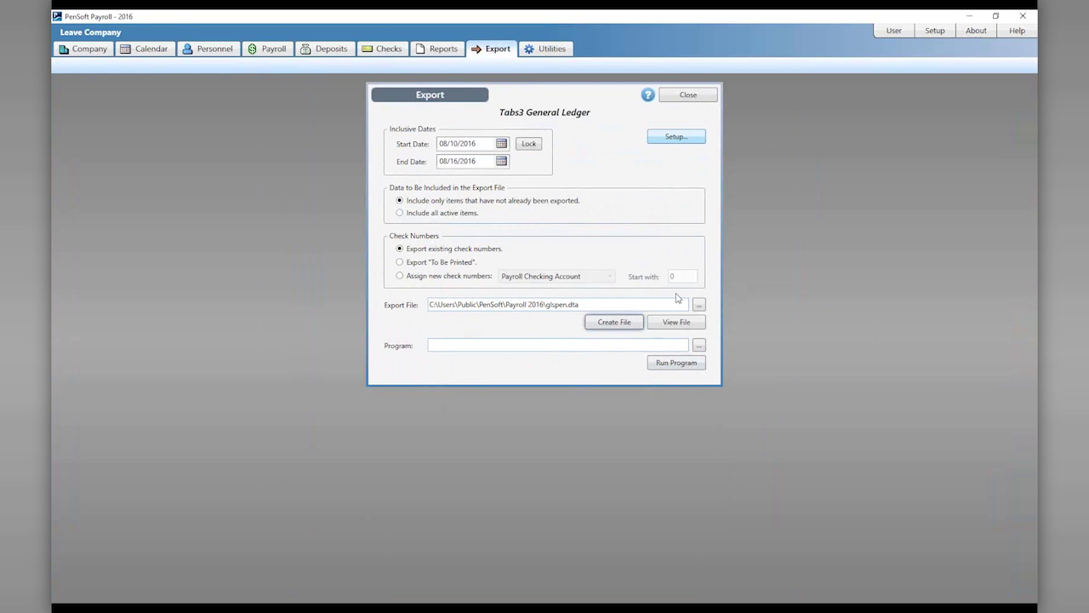
click(705, 99)
click(661, 99)
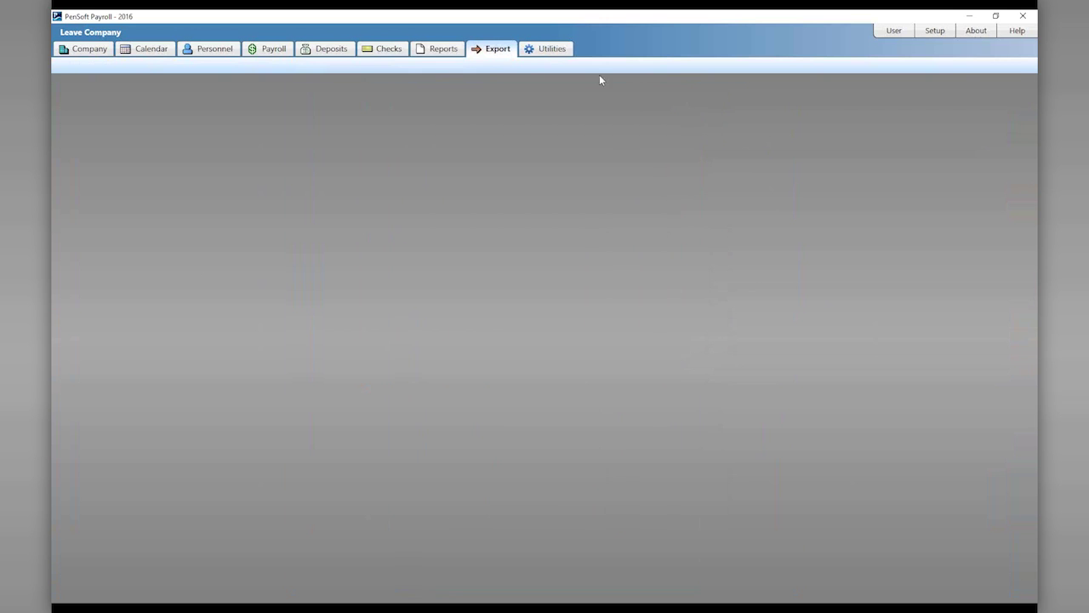
Step: Review the data backup settings for Leave Company, including its backup file path, and close the dialog without running the backup
click(551, 48)
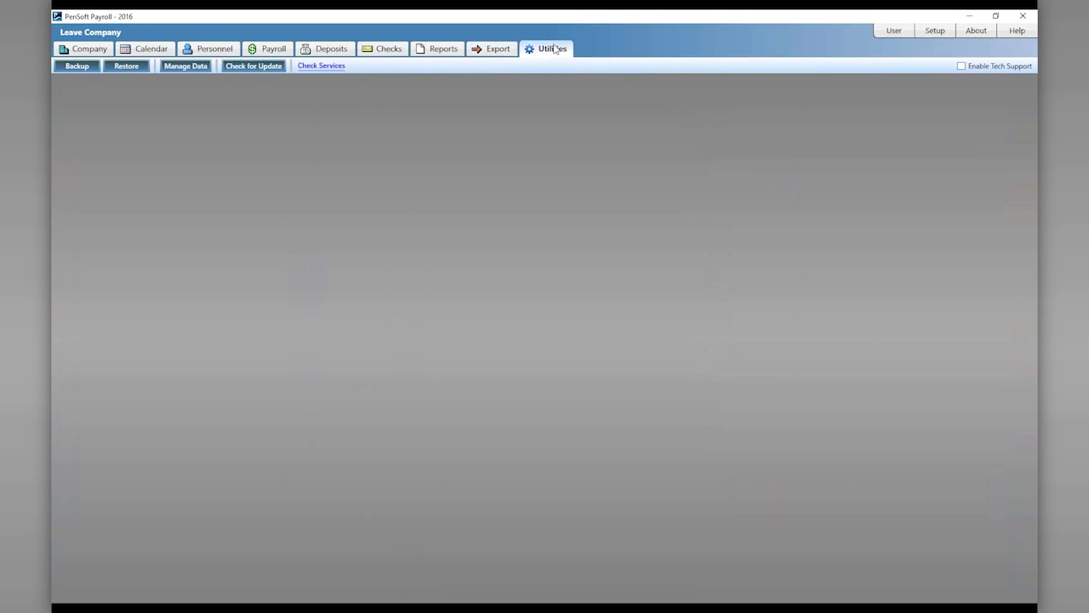
click(79, 70)
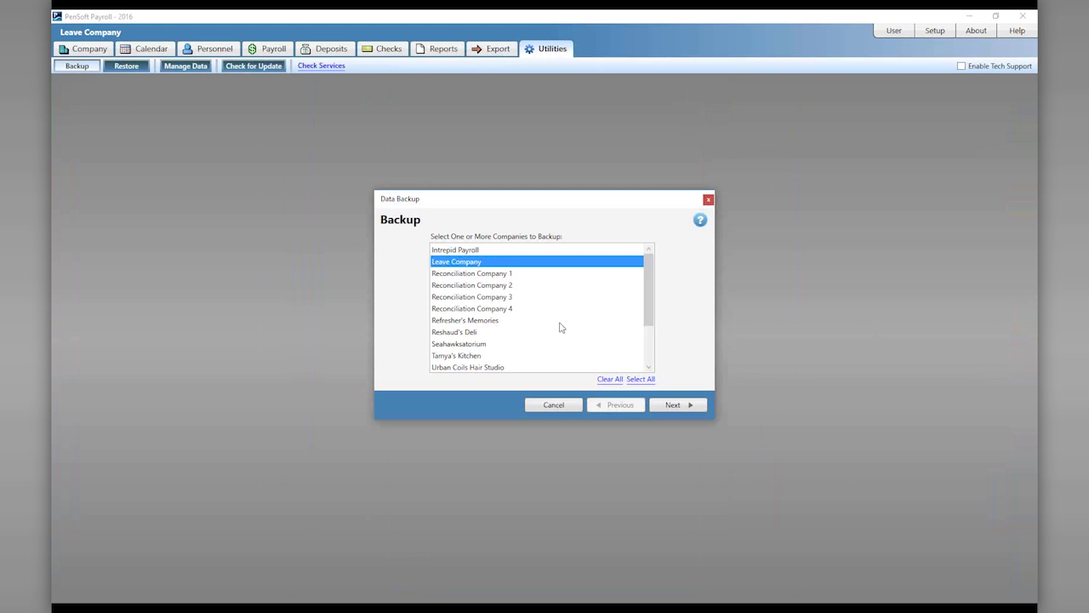
click(678, 406)
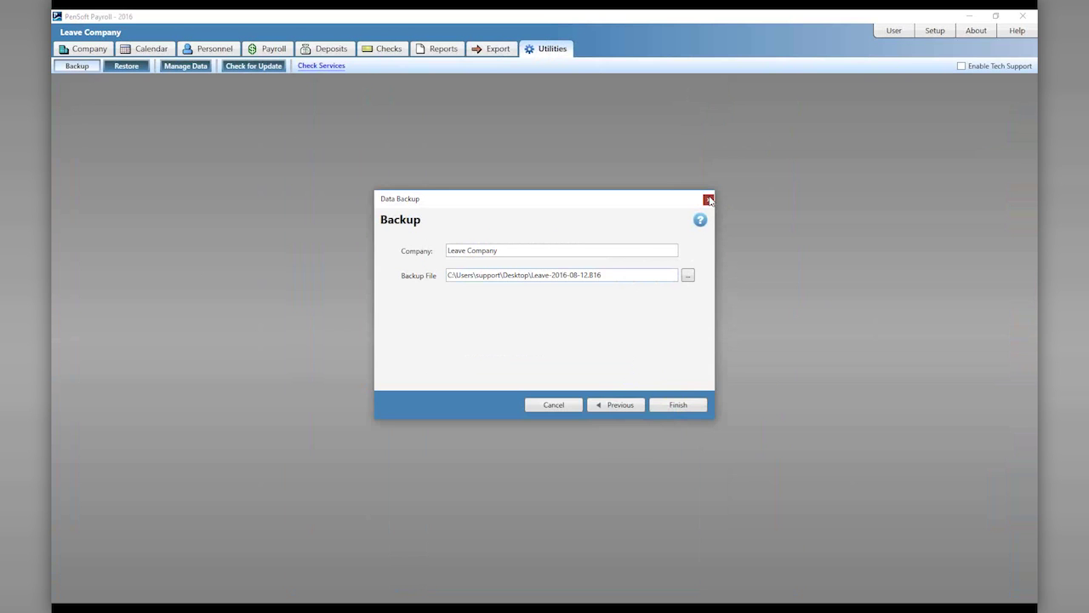
click(709, 200)
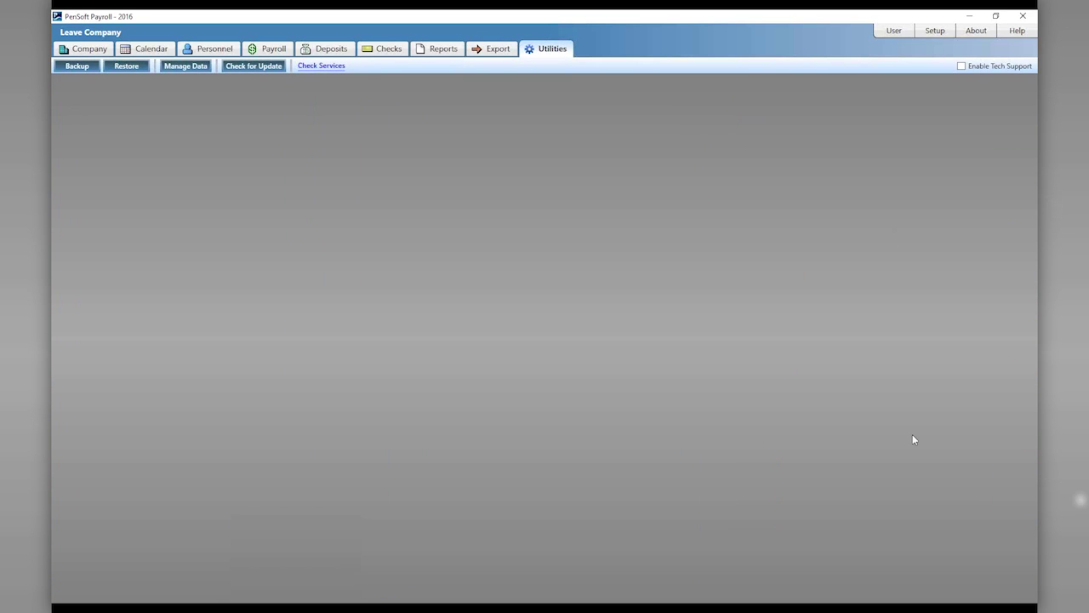
Step: Reopen the Tabs3 General Ledger export, inspect its payroll data account assignments, and cancel out of the export without changes
click(492, 51)
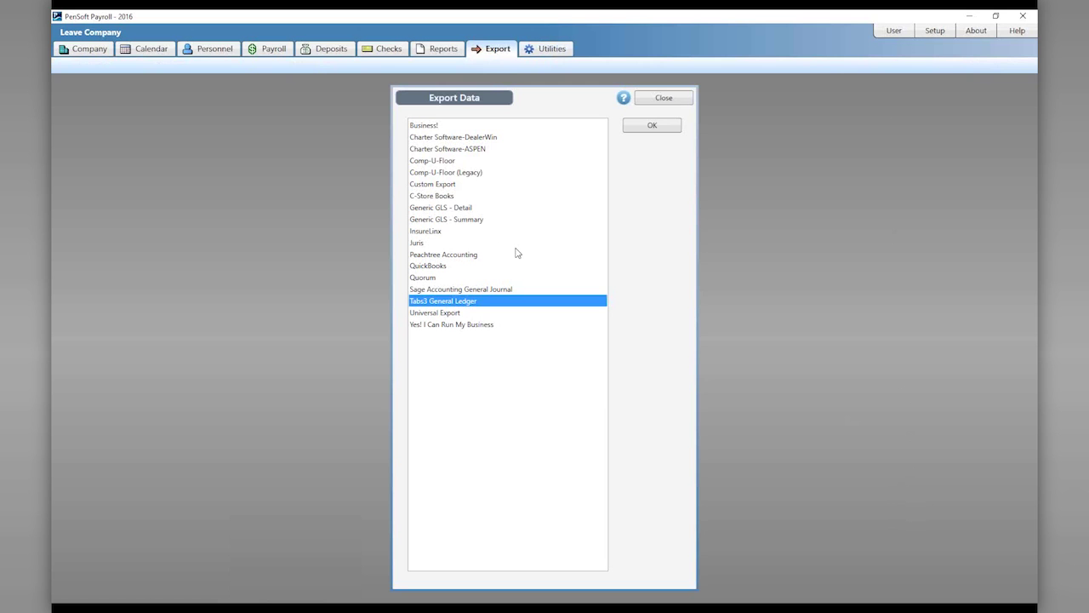
click(629, 125)
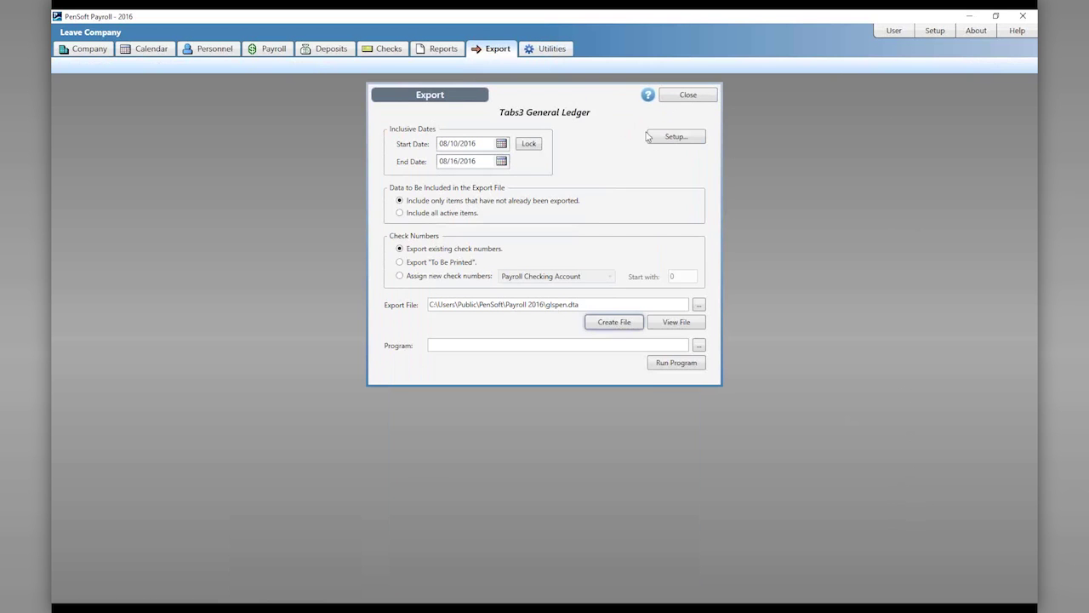
click(662, 140)
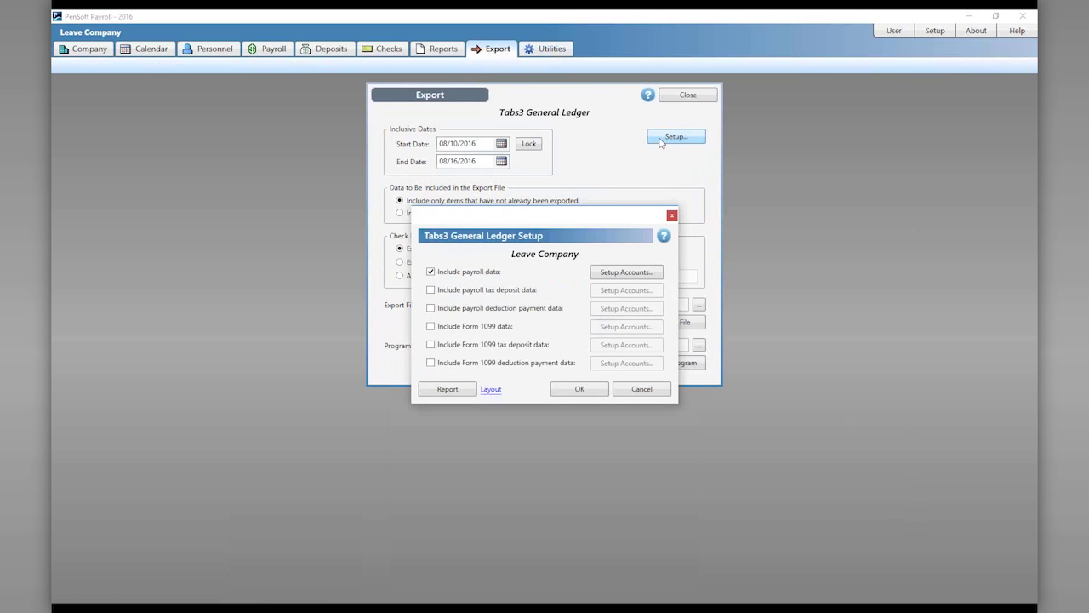
click(657, 274)
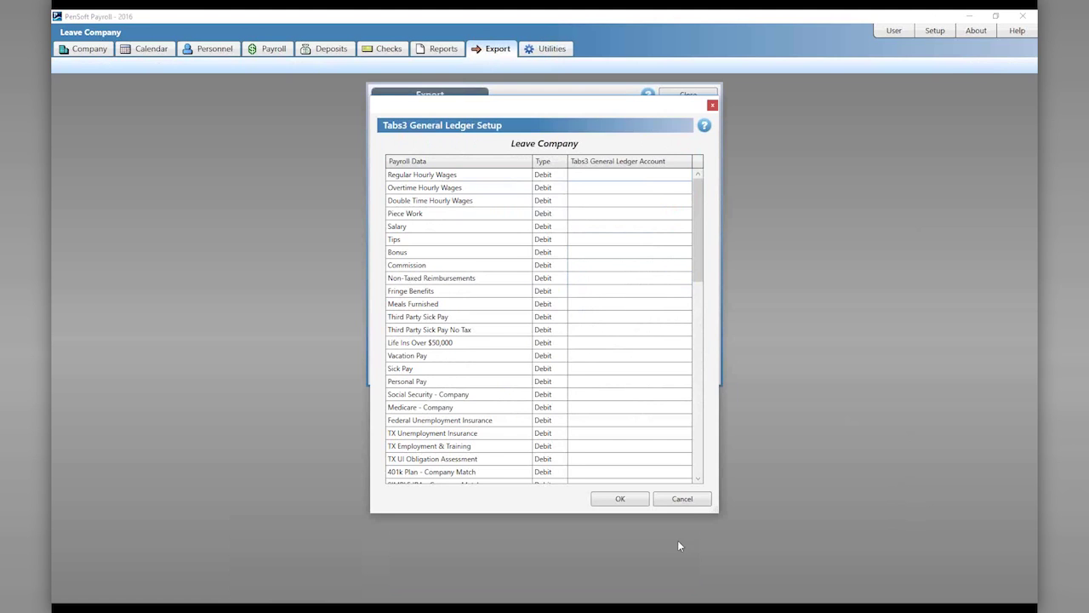
click(682, 499)
click(650, 388)
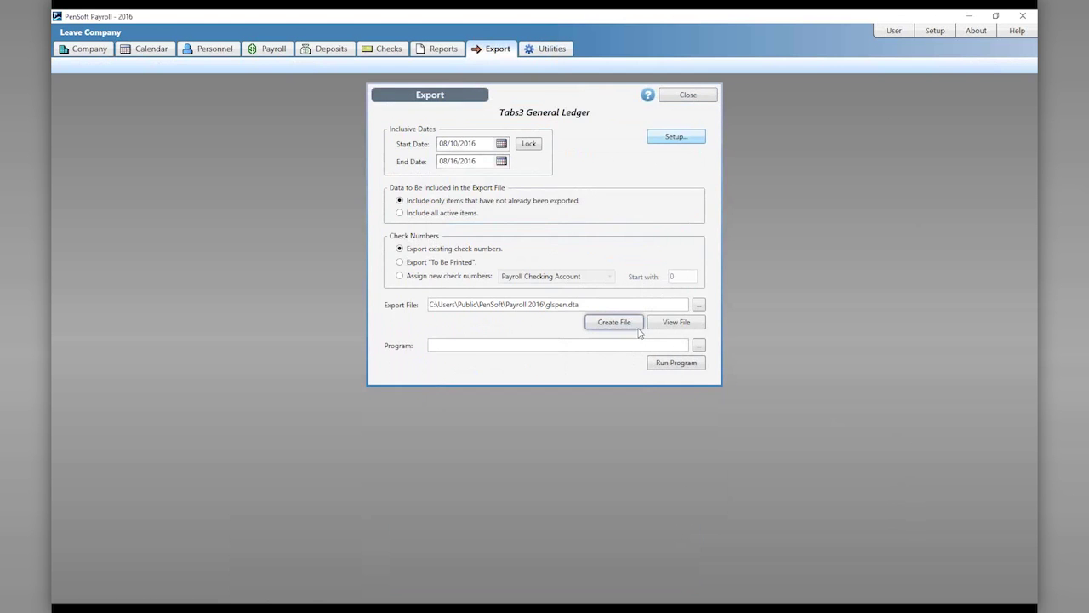
click(688, 96)
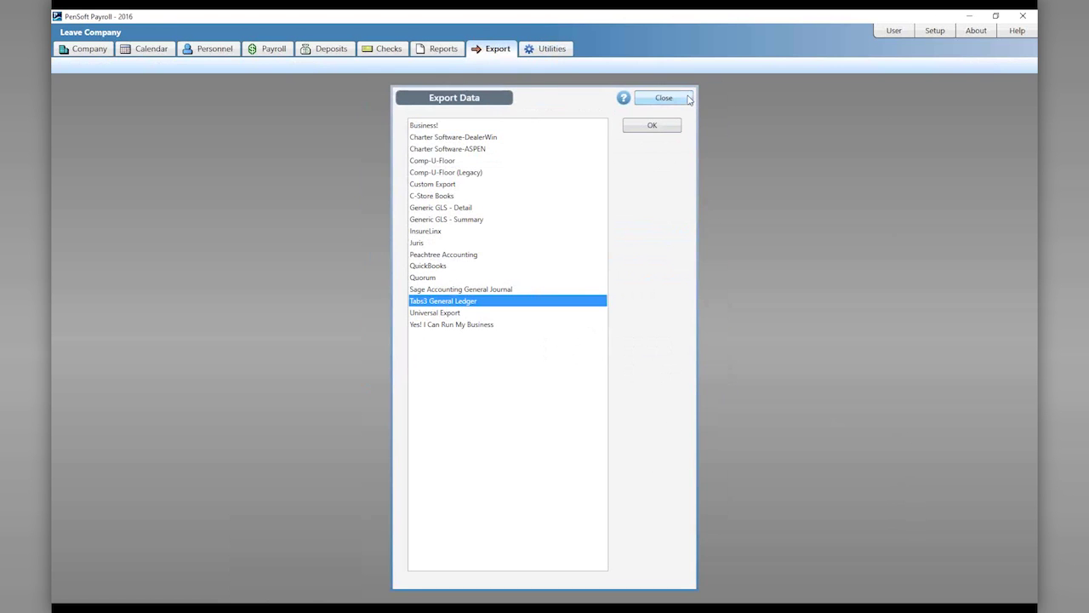
click(688, 99)
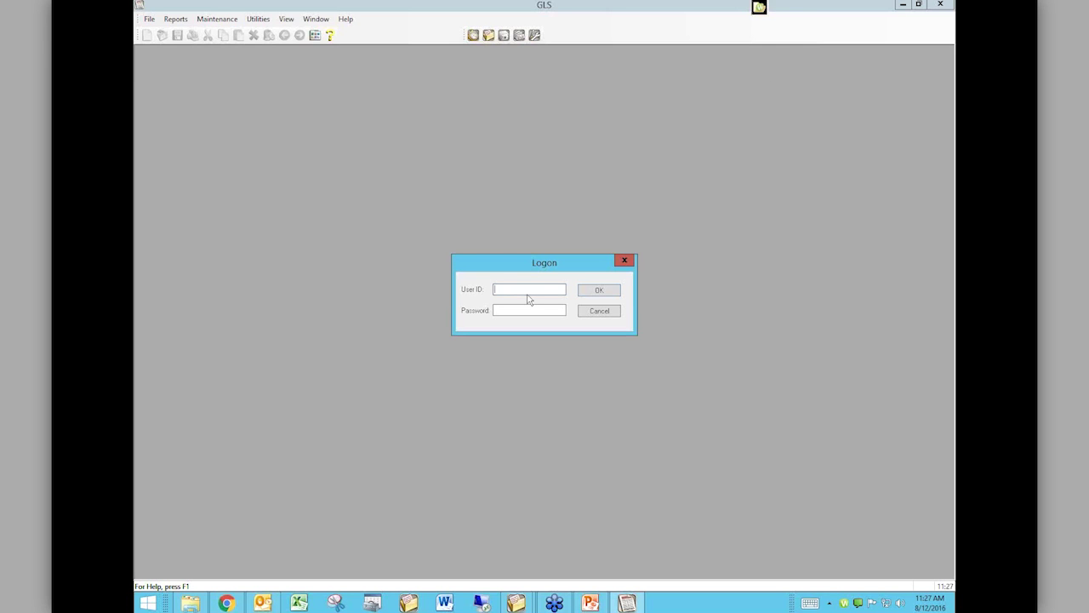
Step: Switch to the Tabs3 General Ledger software (GLS), log on with the user ID and dismiss the sample data notice
text(RON)
key(Return)
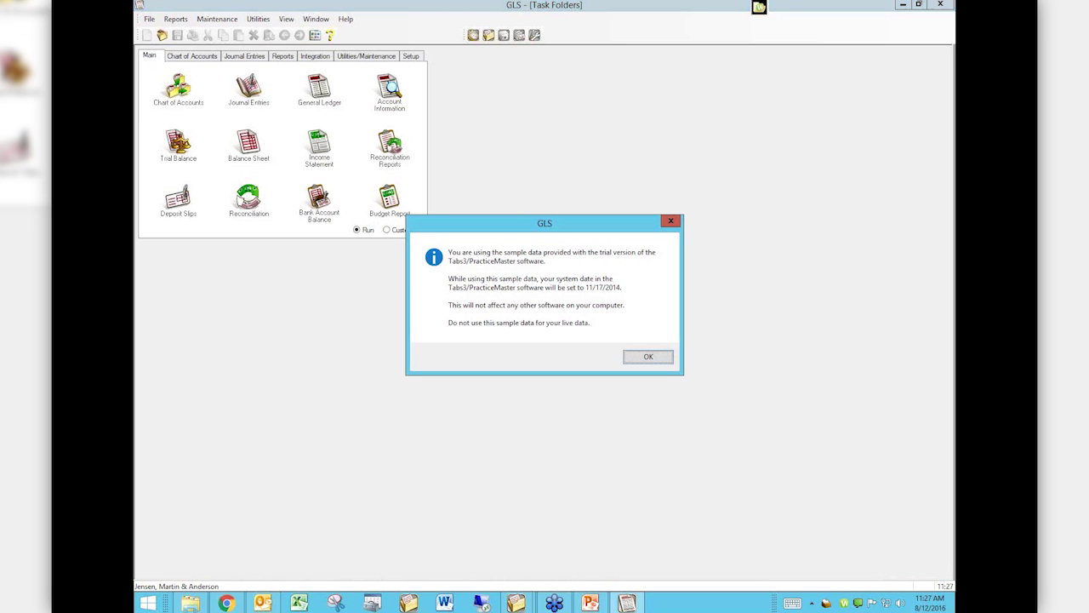
click(650, 361)
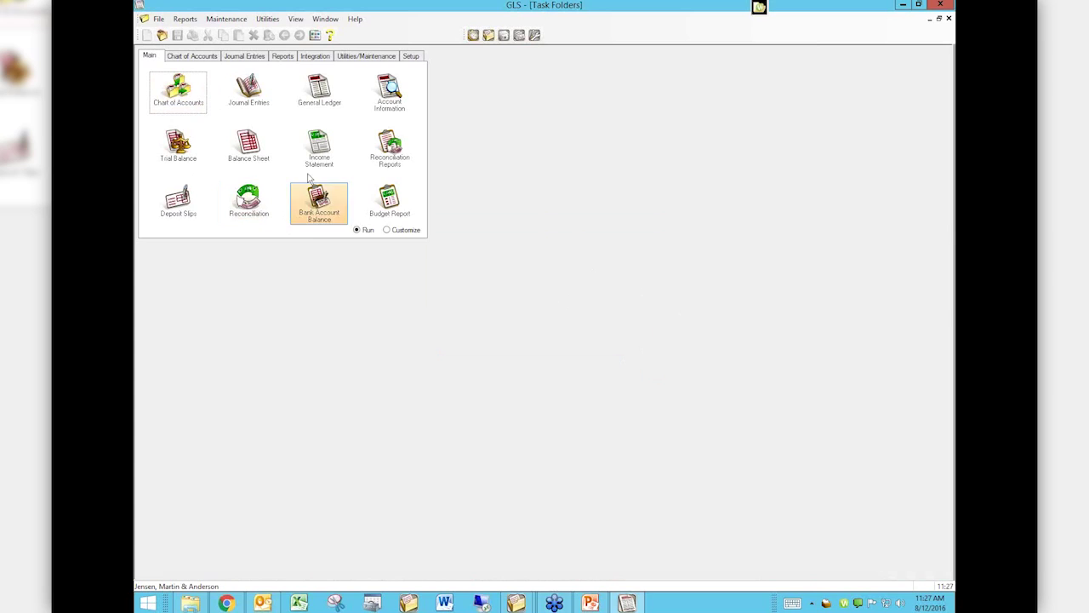
Step: Open Post PenSoft Payroll Data from the integration functions without making a HotBackup, and browse folders for the data path
click(320, 59)
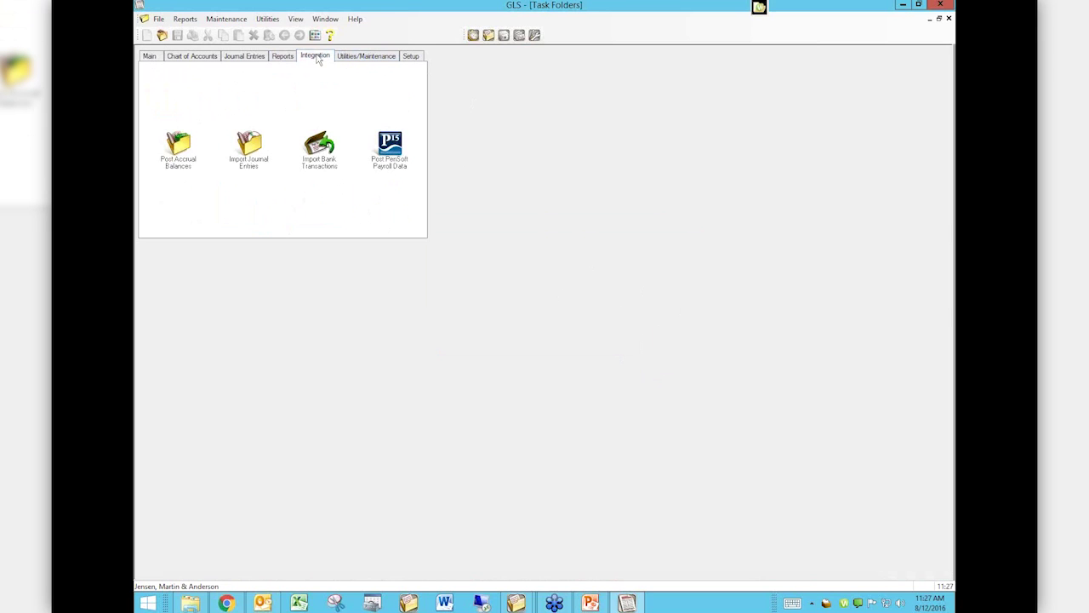
click(397, 145)
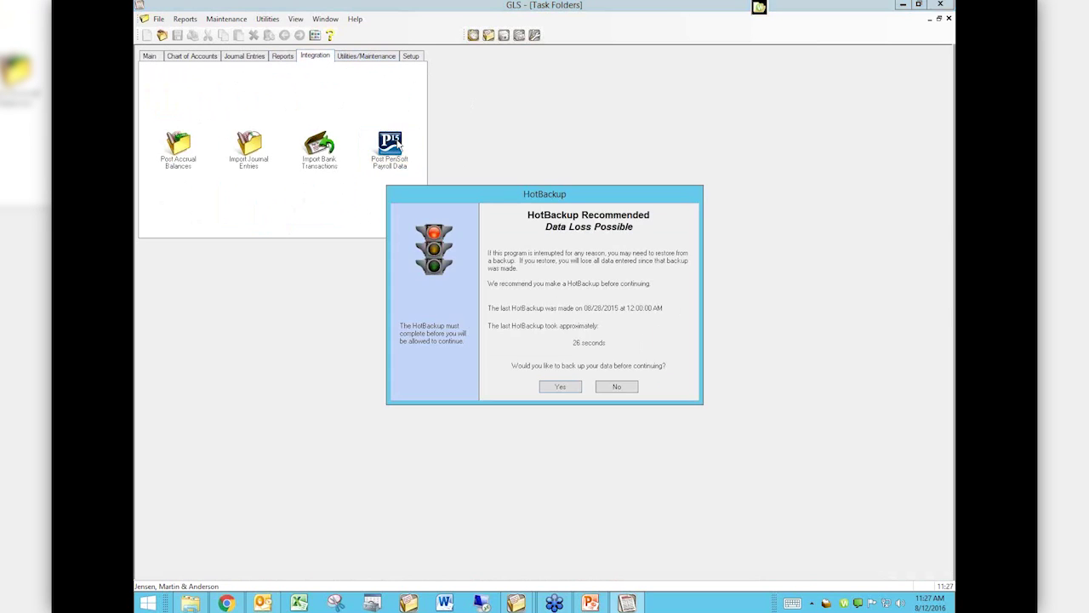
click(611, 387)
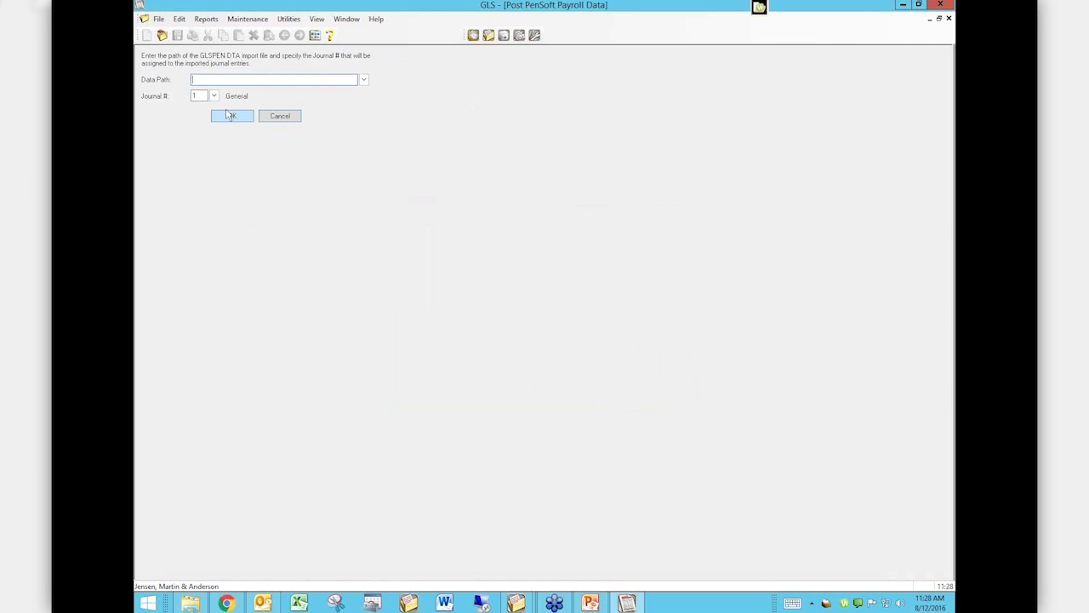
click(363, 80)
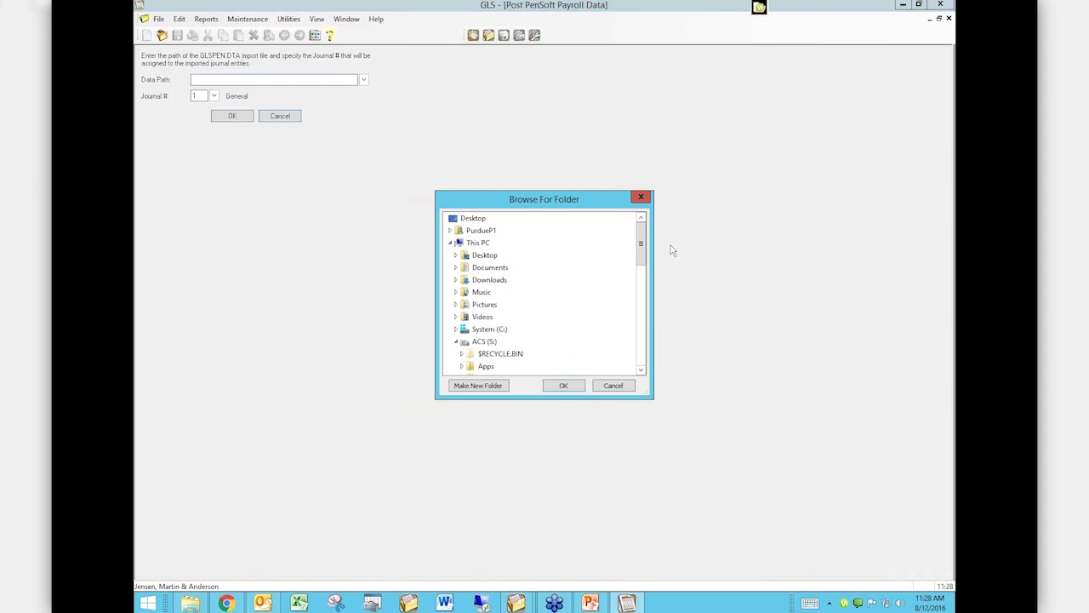
Step: Switch to Chrome and load the attorneycomputersystems.com home page
click(226, 603)
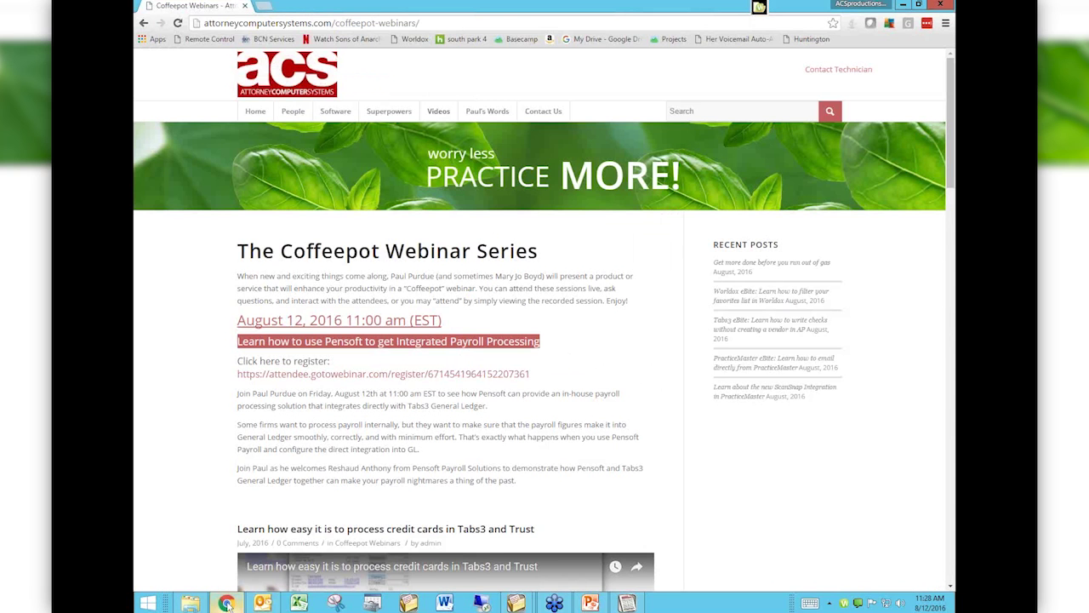
click(360, 26)
text(att)
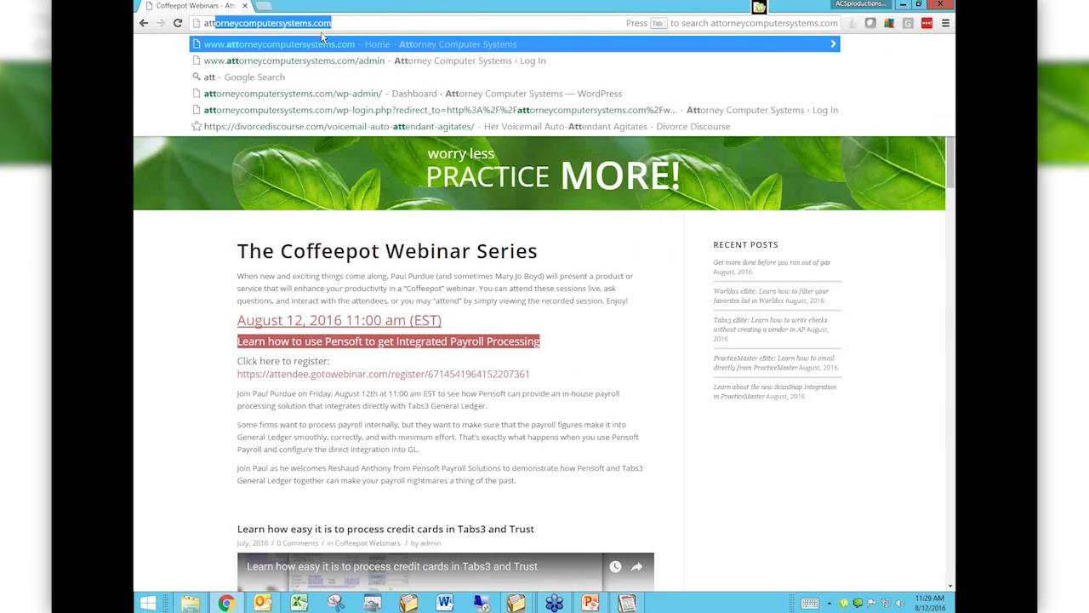
click(350, 19)
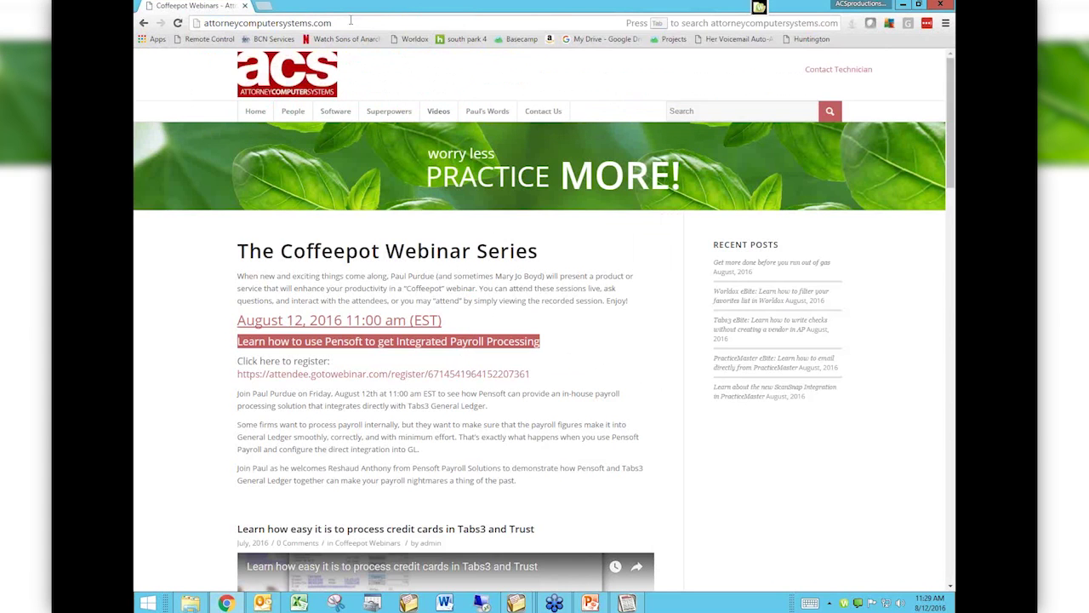
key(Return)
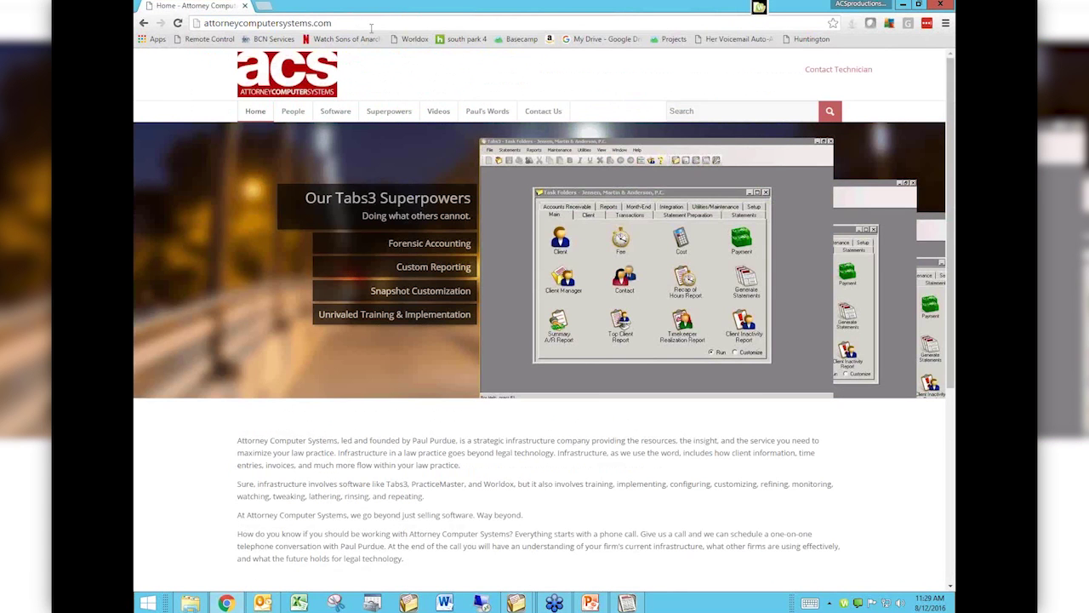
Step: Open the site's Coffeepot Webinars page and look through the upcoming webinar and the recorded sessions
mouse_move(439, 113)
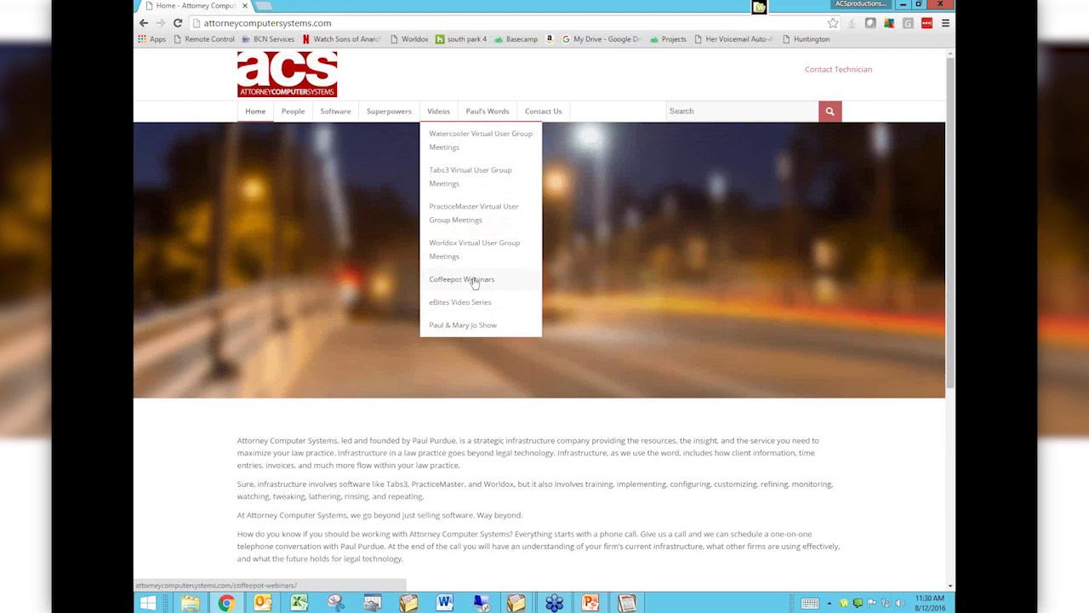
click(474, 281)
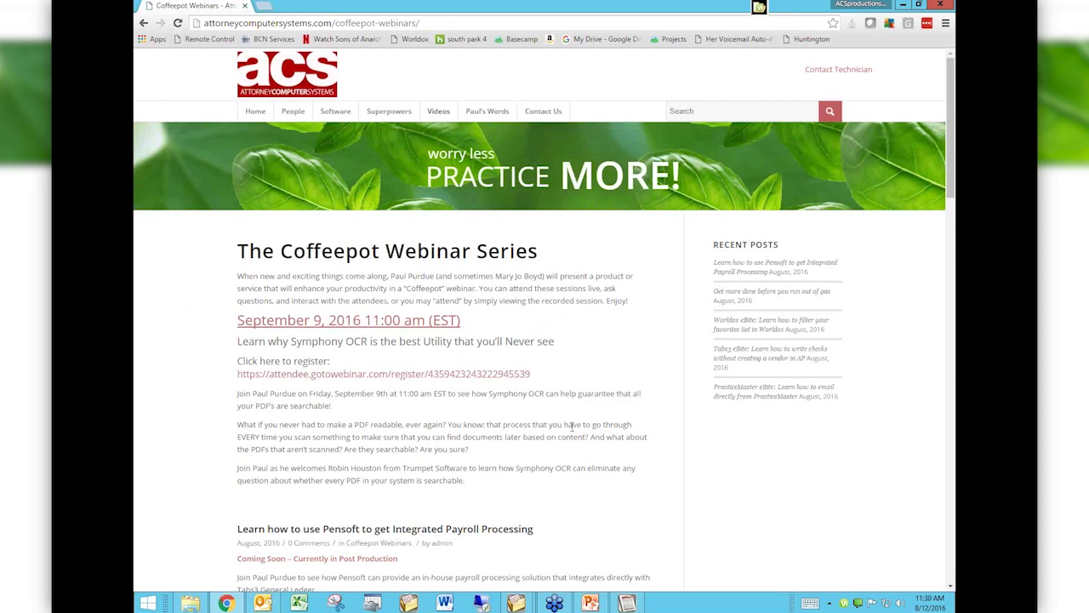
scroll(571, 426, down, 3)
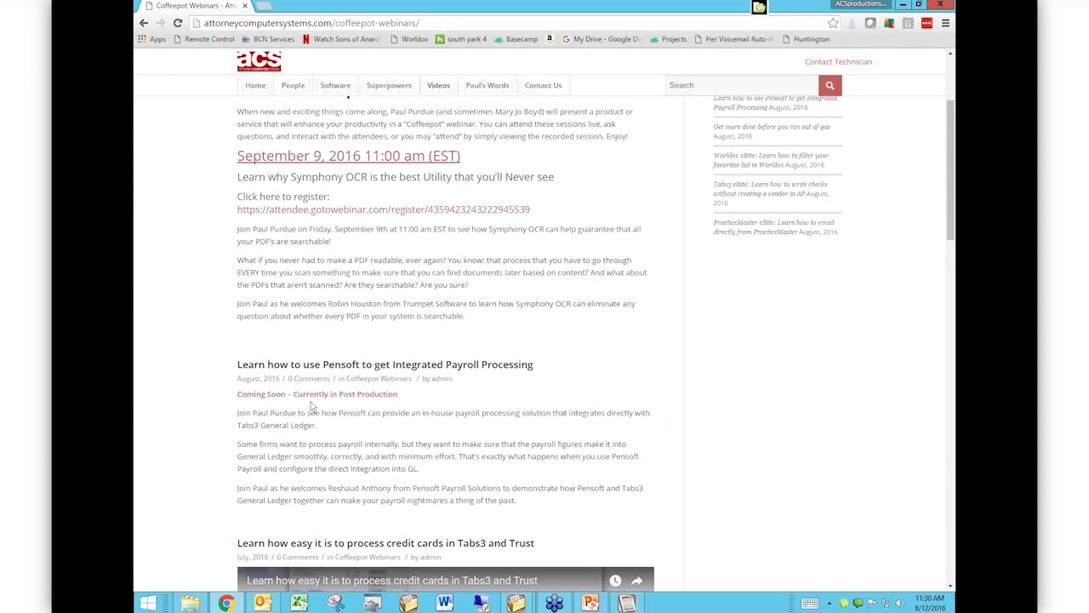
scroll(581, 422, down, 1)
scroll(581, 422, down, 1)
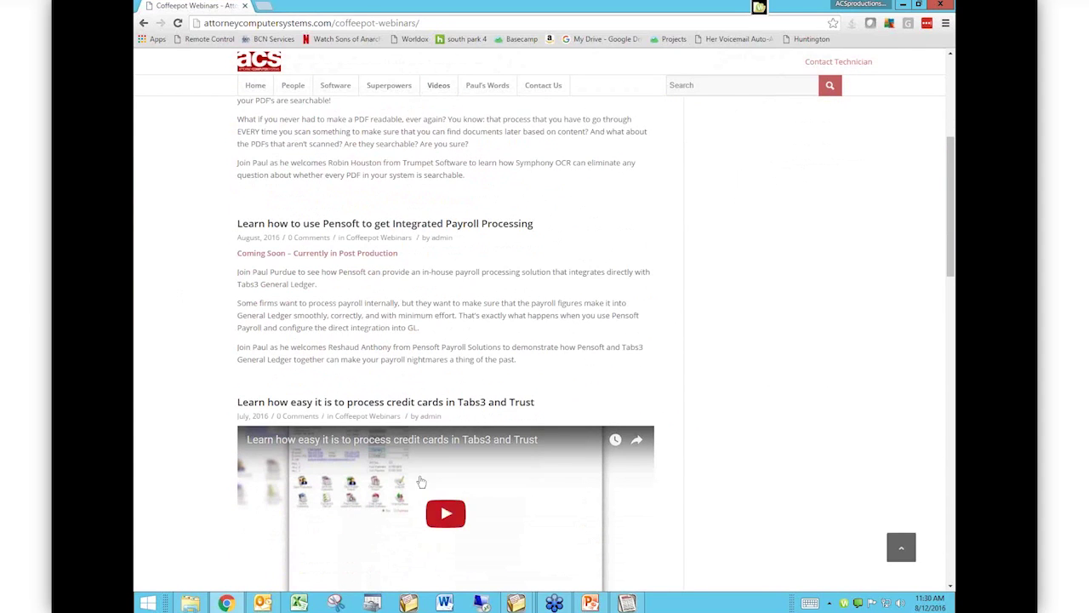
scroll(468, 507, down, 3)
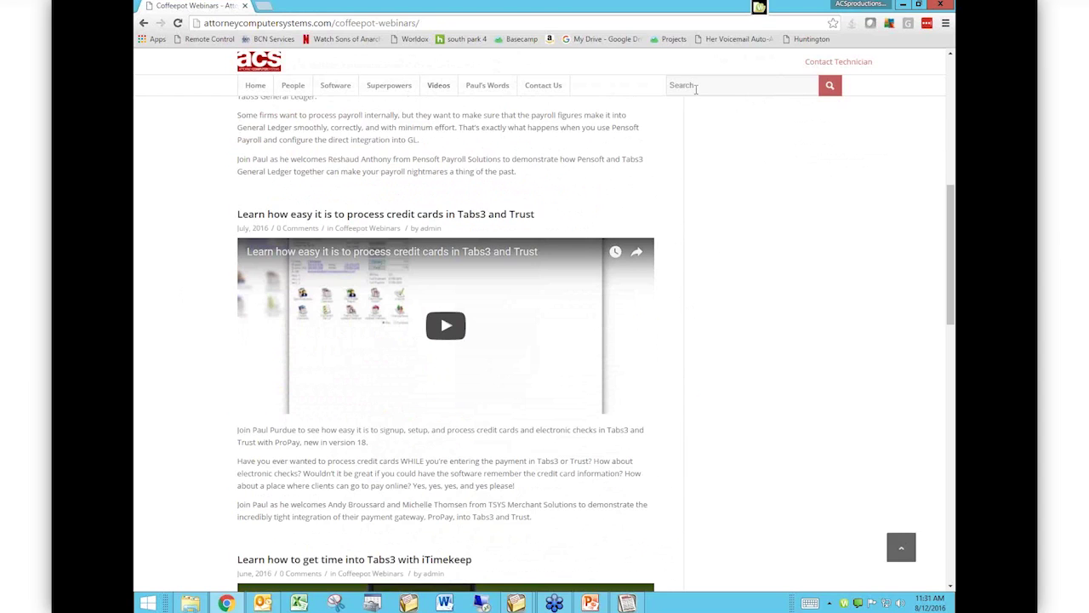
Step: Search the website for "pensoft"
click(696, 86)
text(pe)
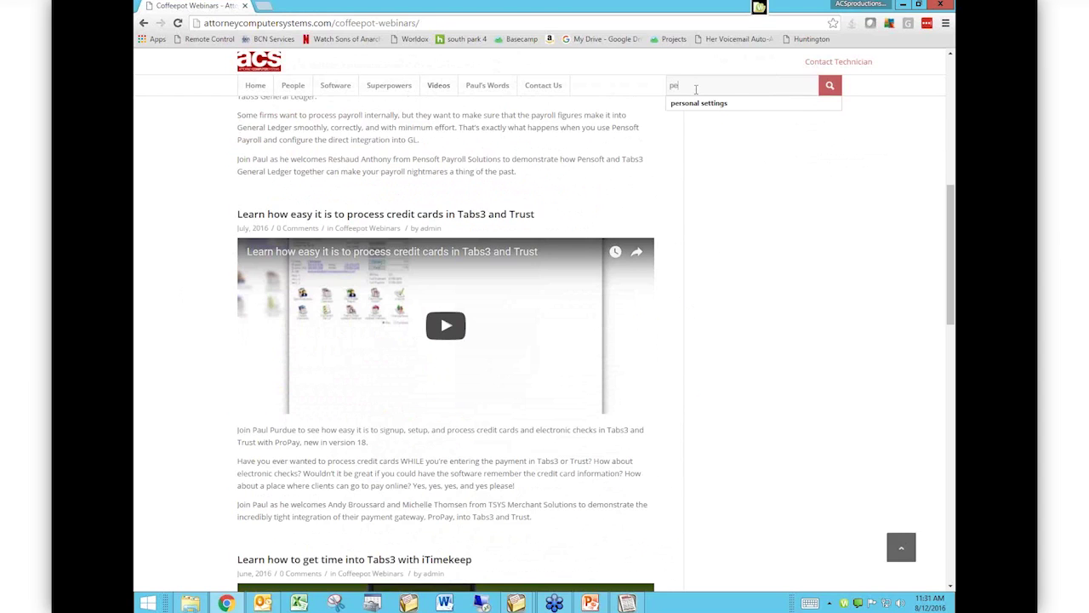
text(nsoft)
key(Return)
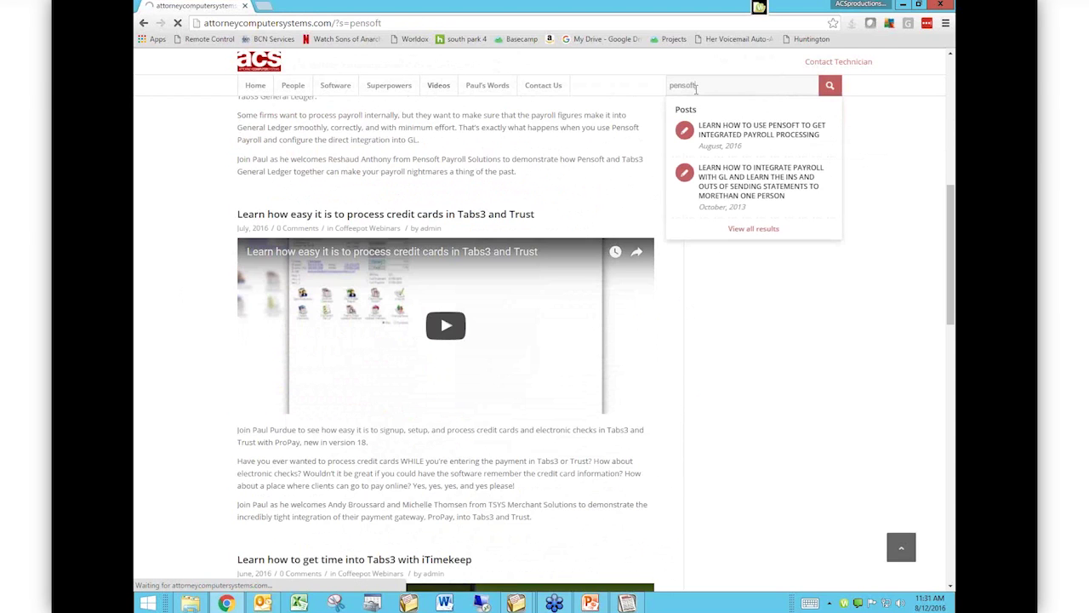